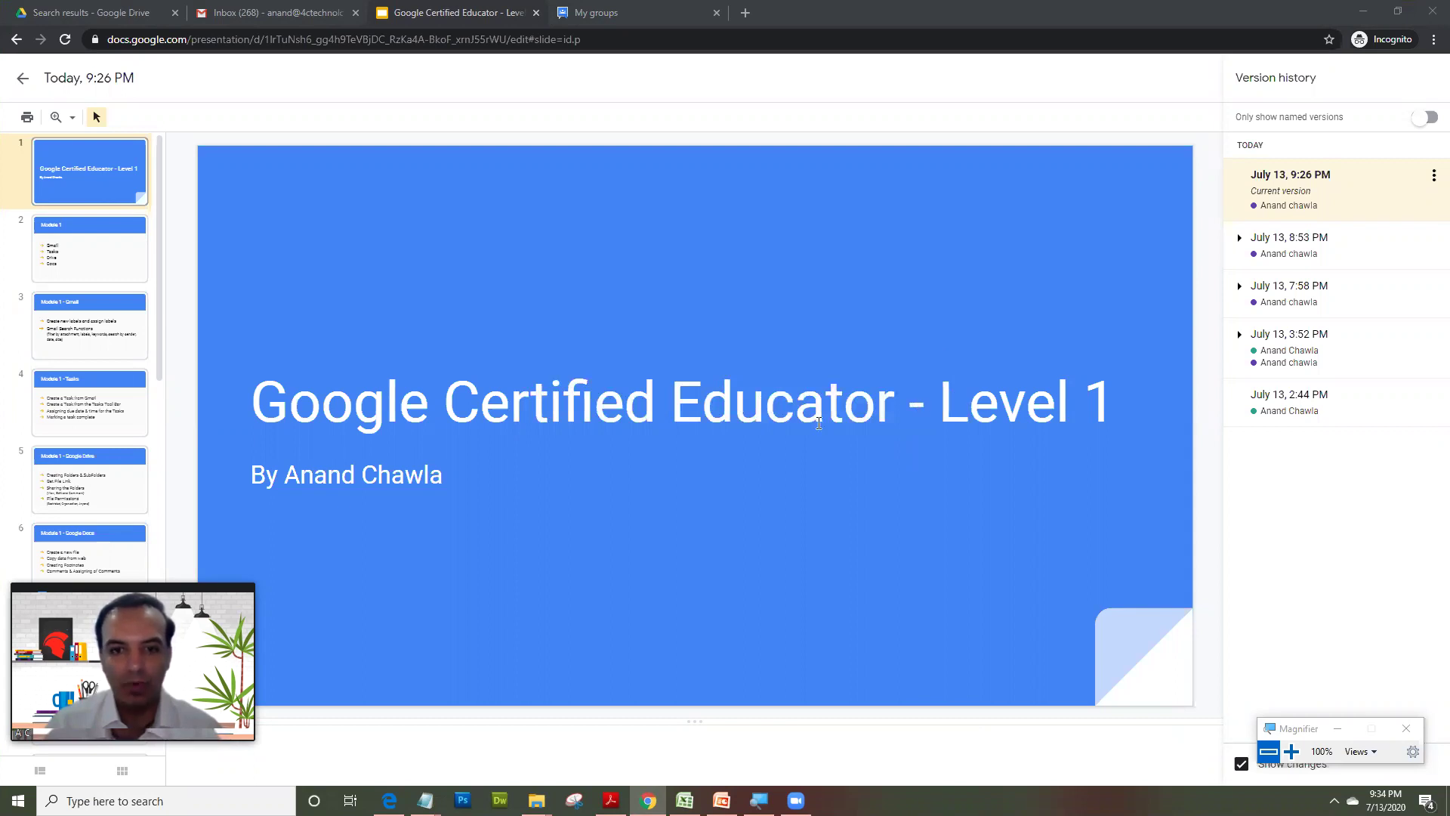
- Show slide 7, Module 2, listing Google Groups, Chrome extensions, Sheets and Forms
{"action": "scroll", "coordinate": [121, 461], "scroll_direction": "down", "scroll_amount": 2}
{"action": "scroll", "coordinate": [113, 453], "scroll_direction": "down", "scroll_amount": 1}
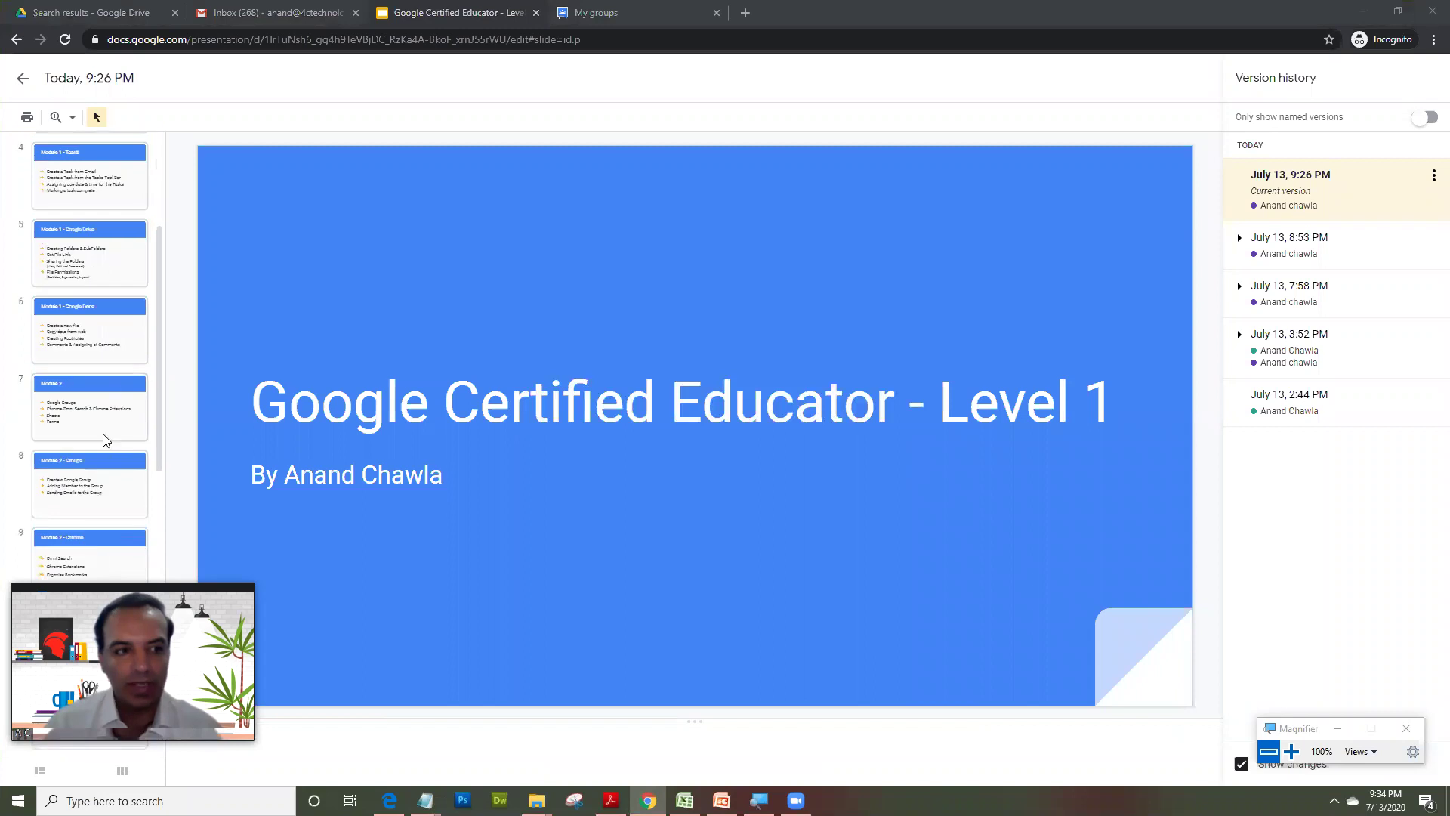
{"action": "left_click", "coordinate": [102, 419]}
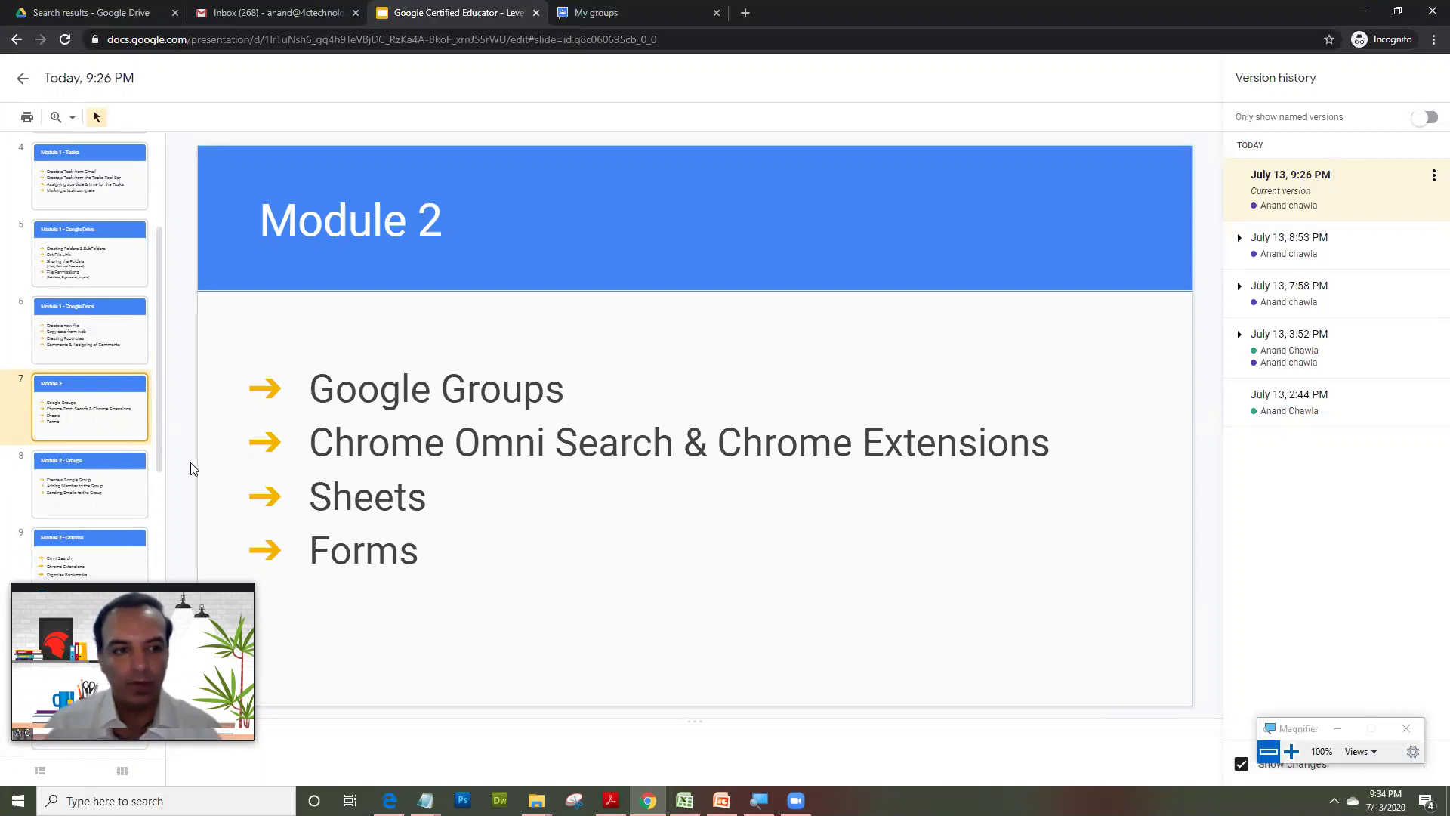
- Show slide 8, Module 2 - Groups, on creating groups, adding members and emailing them
{"action": "left_click", "coordinate": [147, 493]}
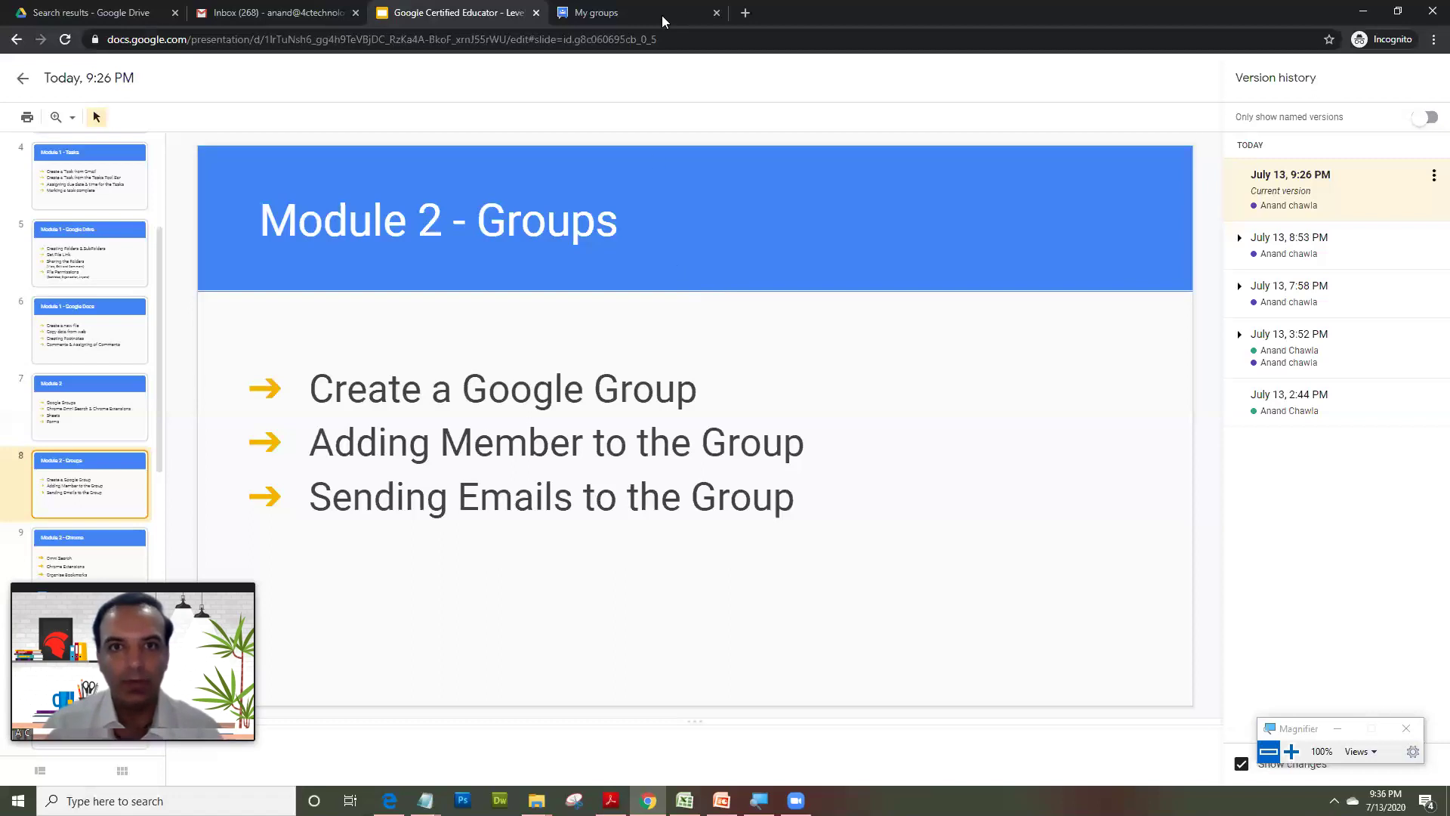
- Replace the old My groups tab with a new tab going to 'groups'
{"action": "left_click", "coordinate": [717, 13]}
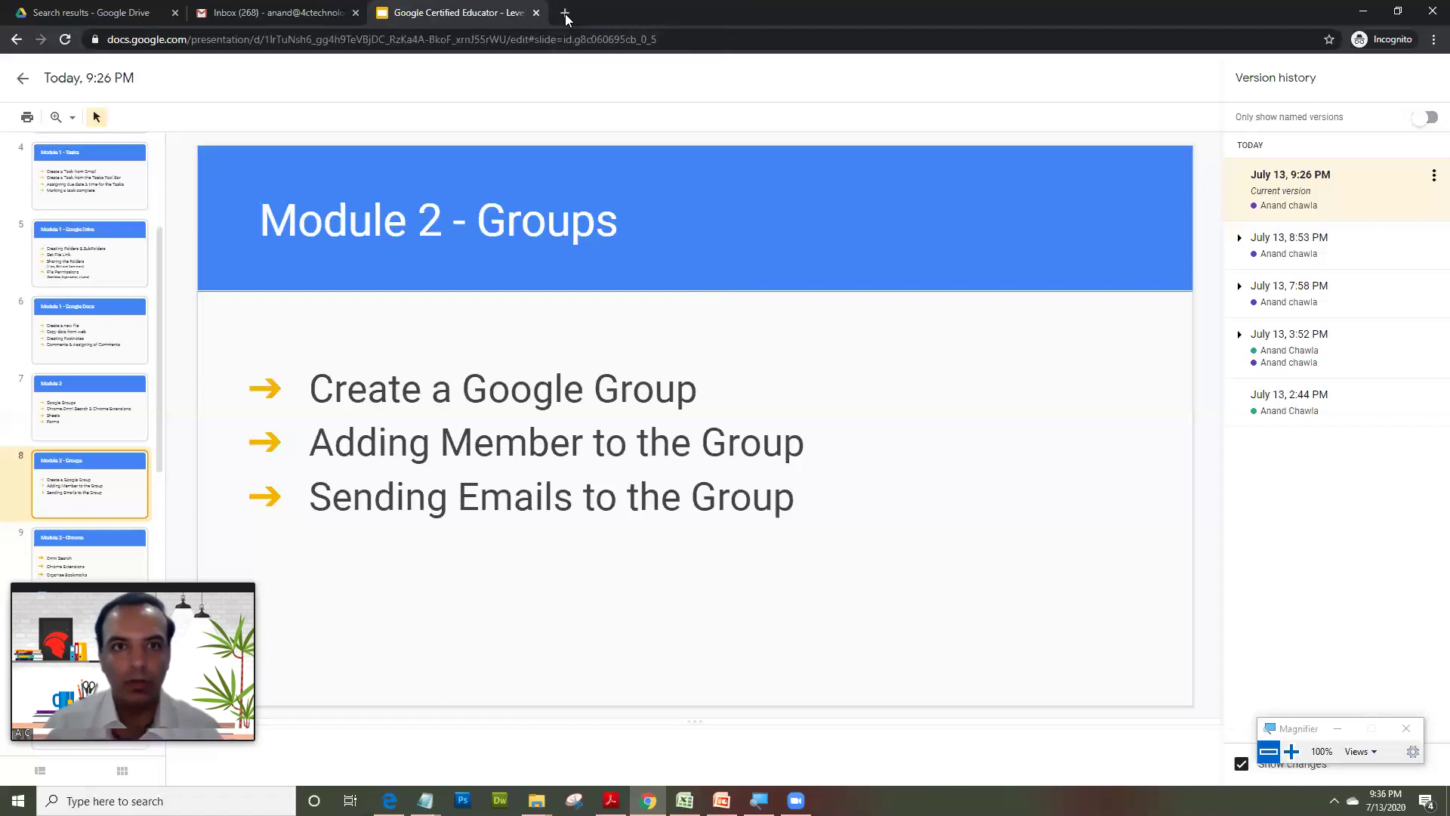
{"action": "left_click", "coordinate": [566, 14]}
{"action": "type", "text": "groups.google.com"}
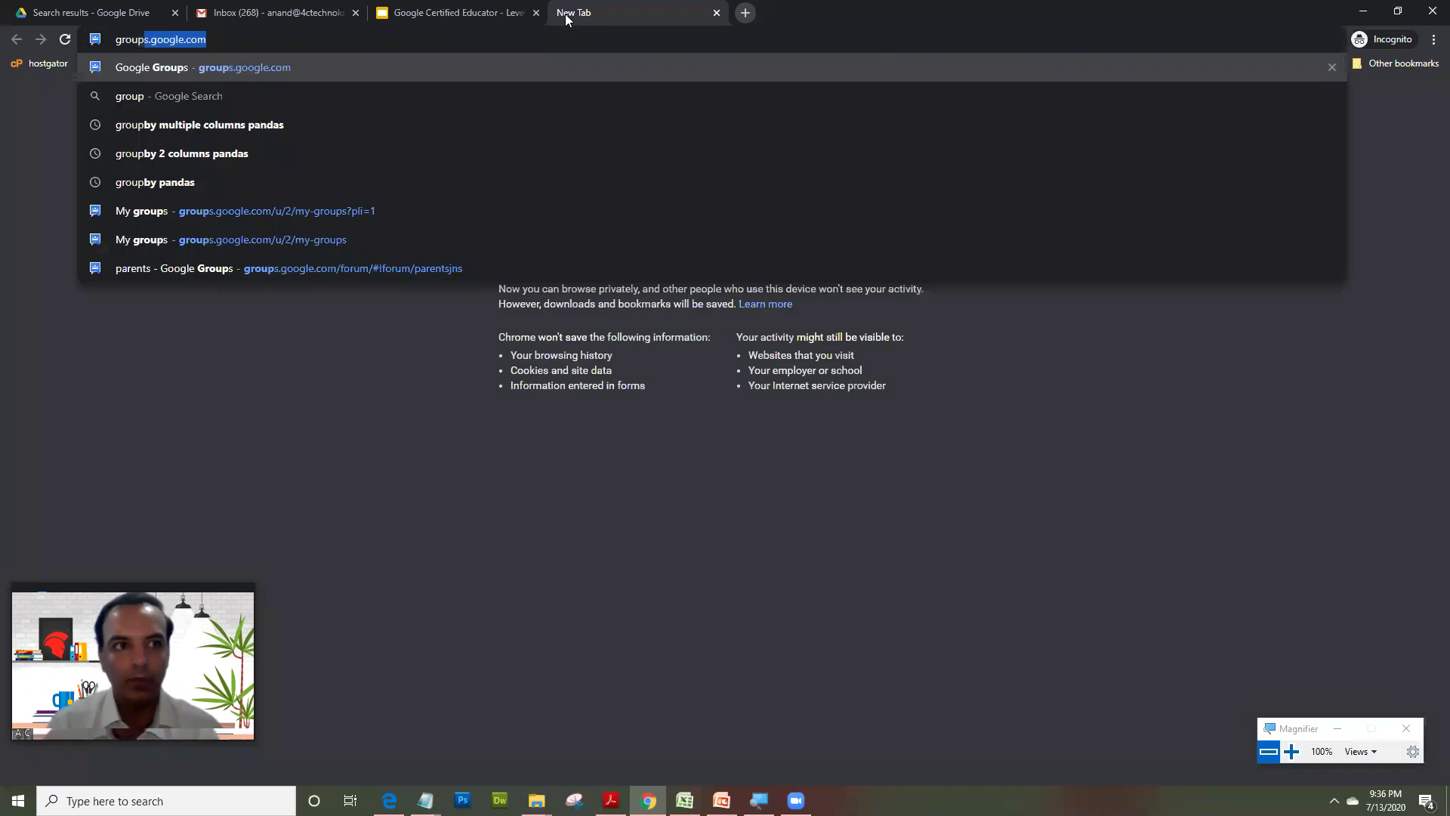
{"action": "key", "text": "Return"}
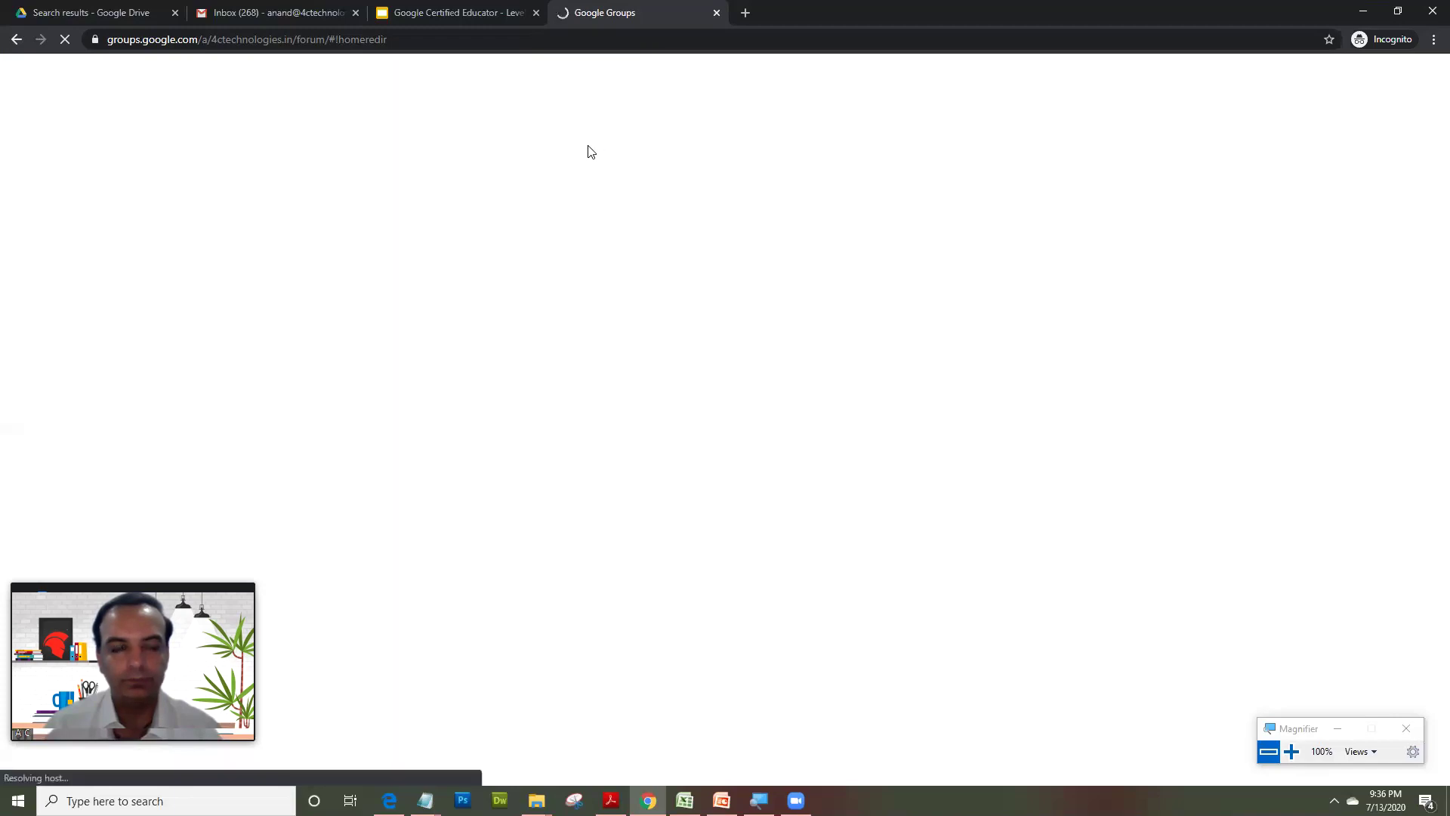
- Open Google Groups from the Google apps launcher on the Drive page
{"action": "left_click", "coordinate": [64, 11]}
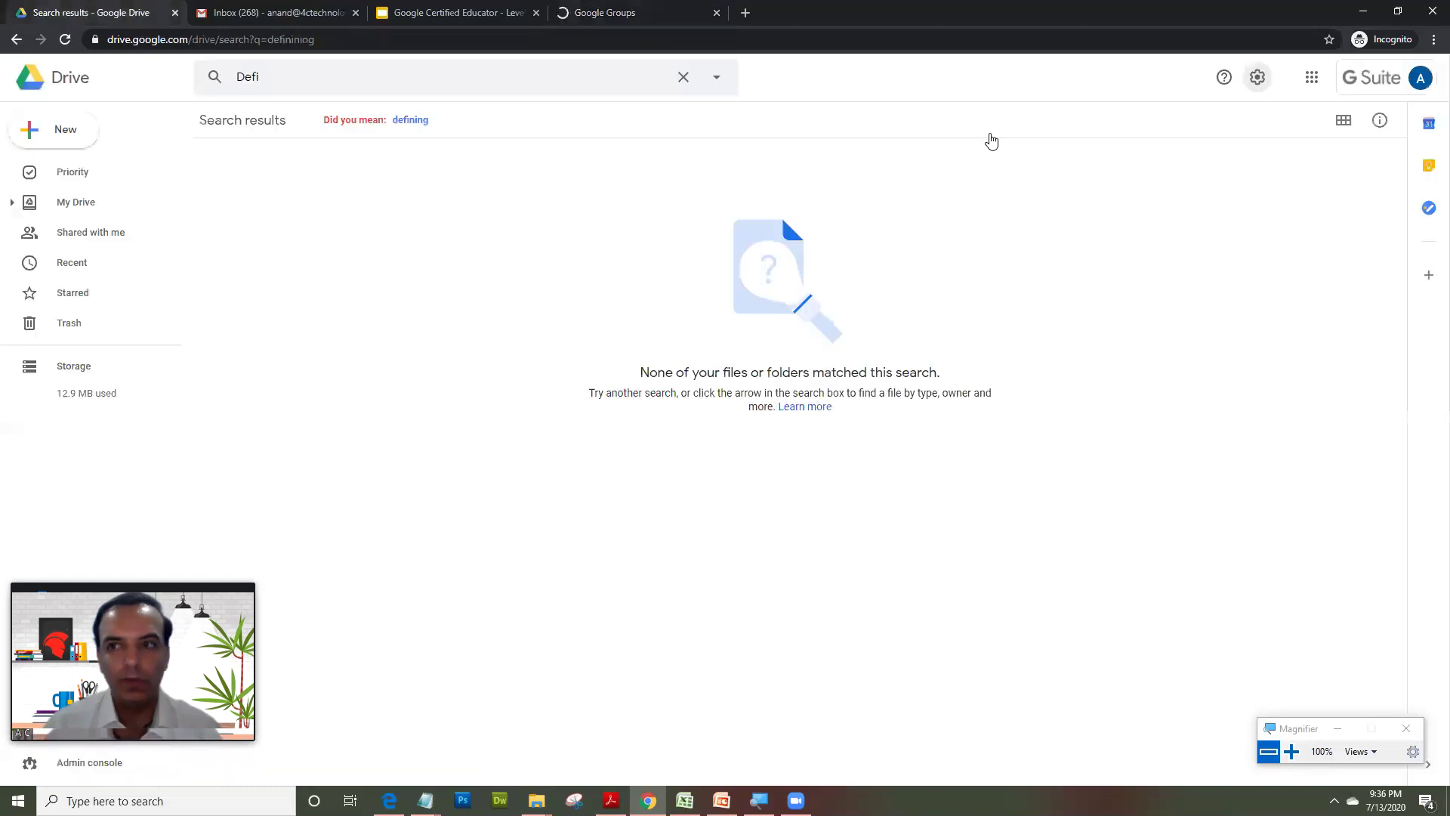
{"action": "left_click", "coordinate": [1311, 79]}
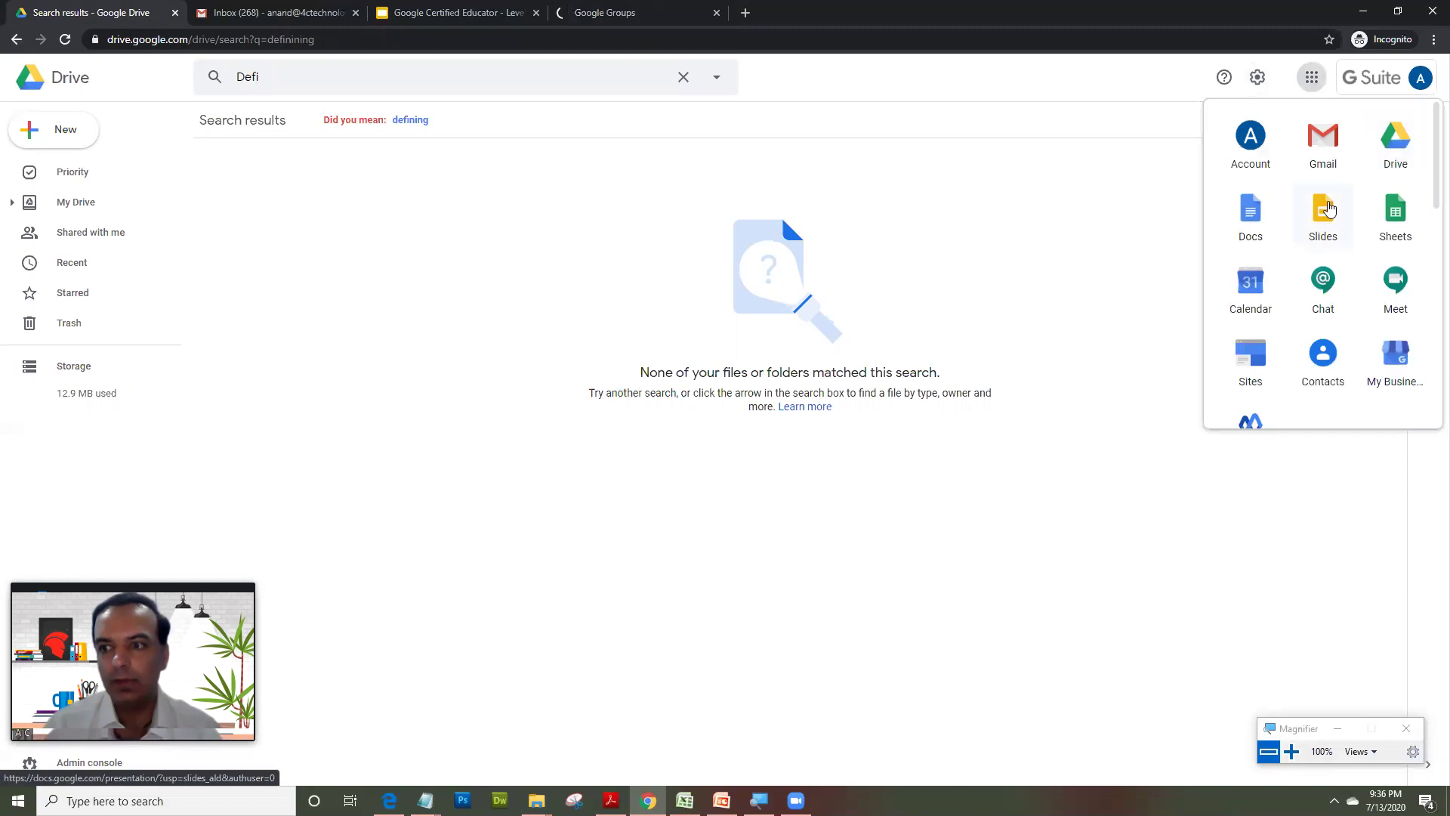
{"action": "scroll", "coordinate": [1328, 208], "scroll_direction": "down", "scroll_amount": 1}
{"action": "scroll", "coordinate": [1329, 209], "scroll_direction": "down", "scroll_amount": 2}
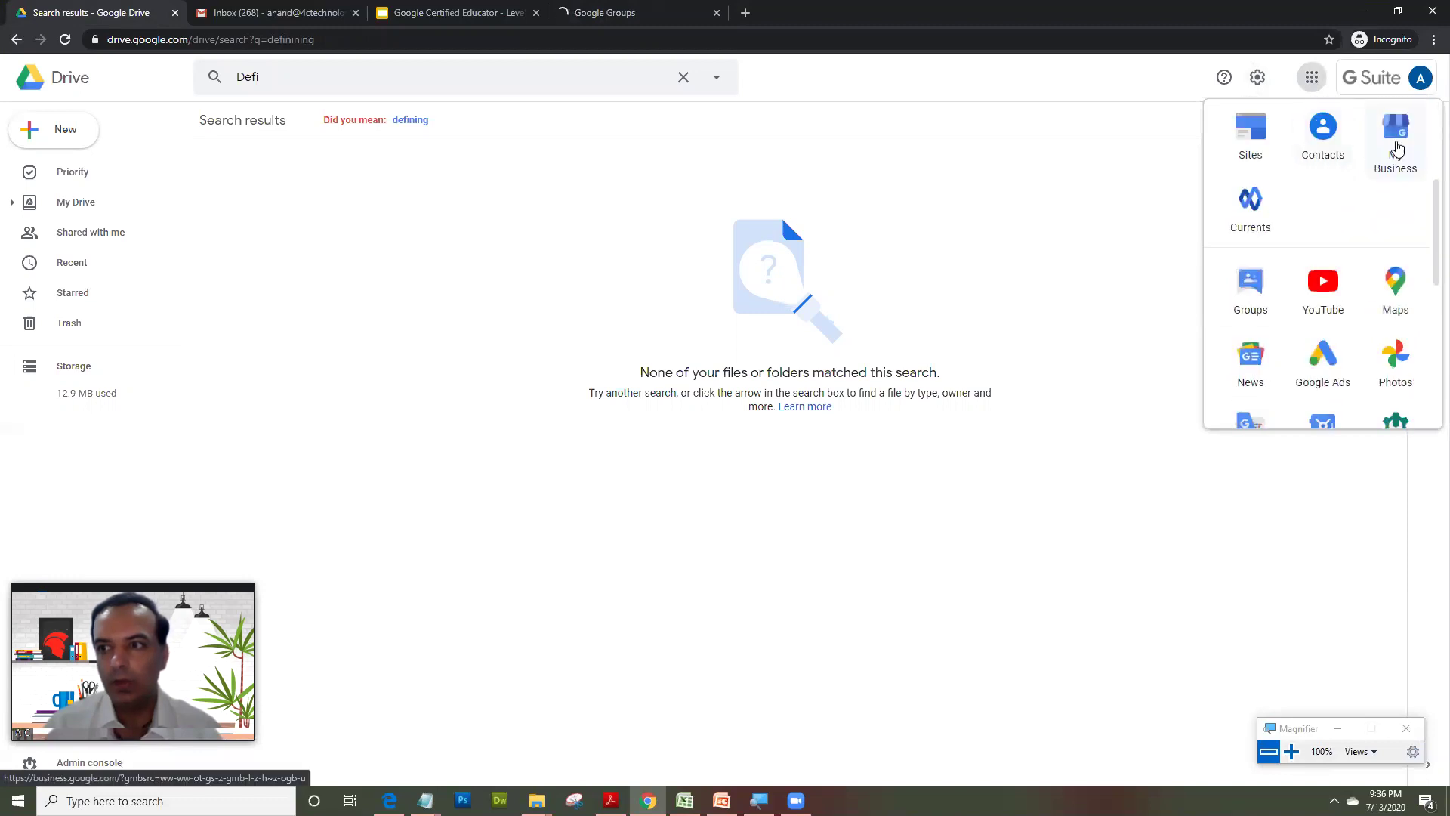
{"action": "scroll", "coordinate": [1359, 192], "scroll_direction": "down", "scroll_amount": 2}
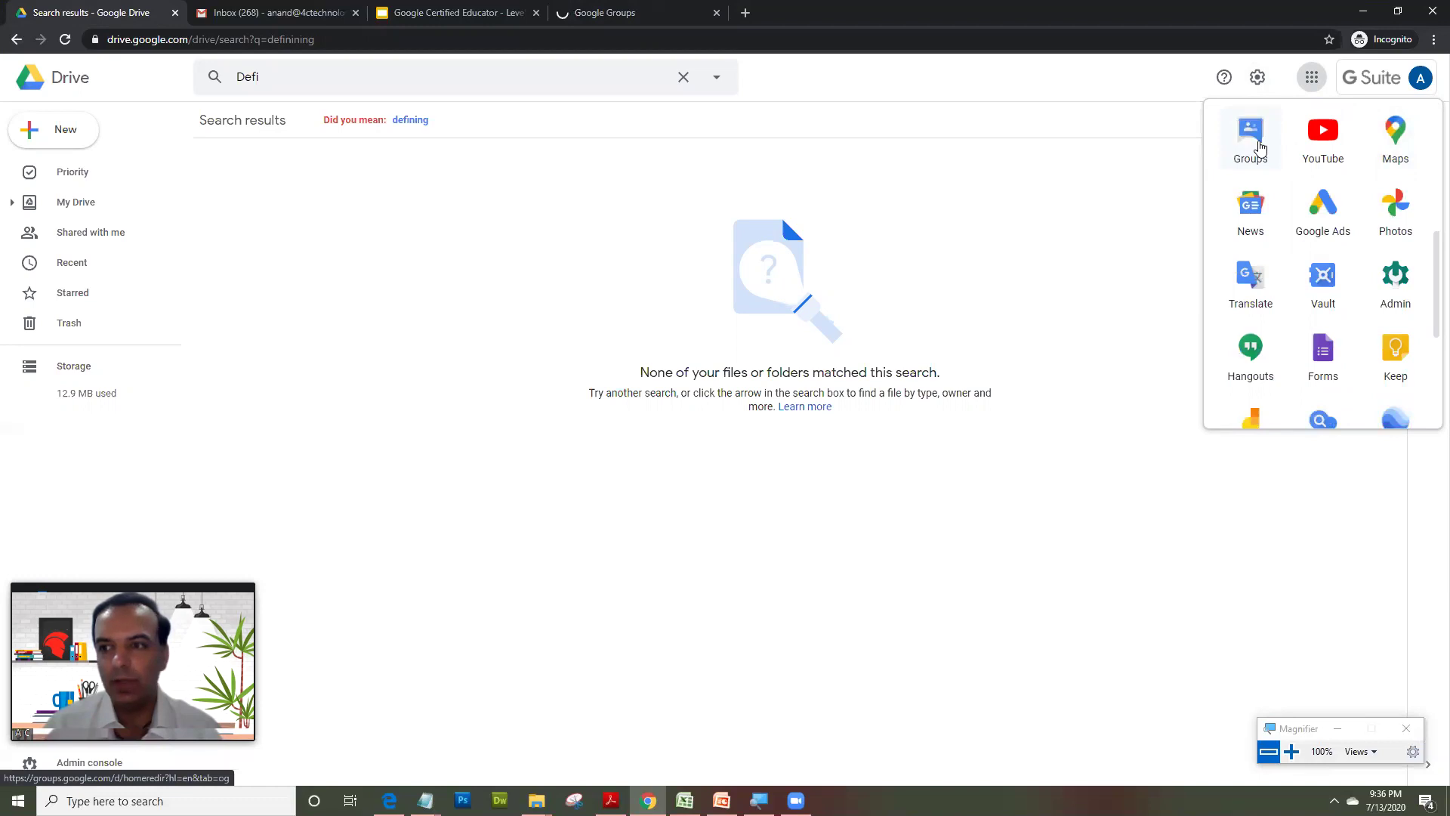
{"action": "left_click", "coordinate": [605, 12]}
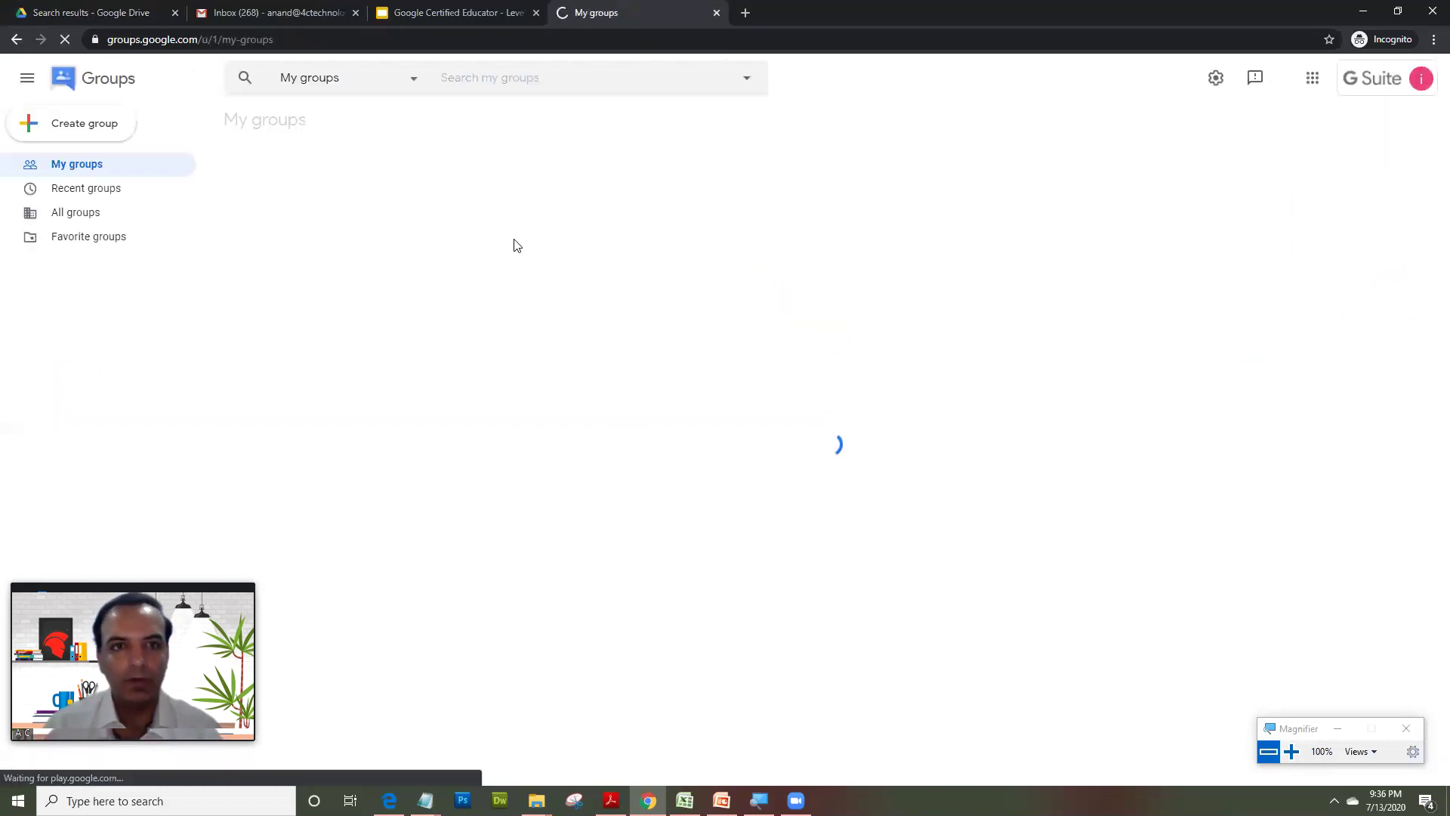
- Start a new group named grade1 with a matching group email, then continue to privacy
{"action": "left_click", "coordinate": [73, 128]}
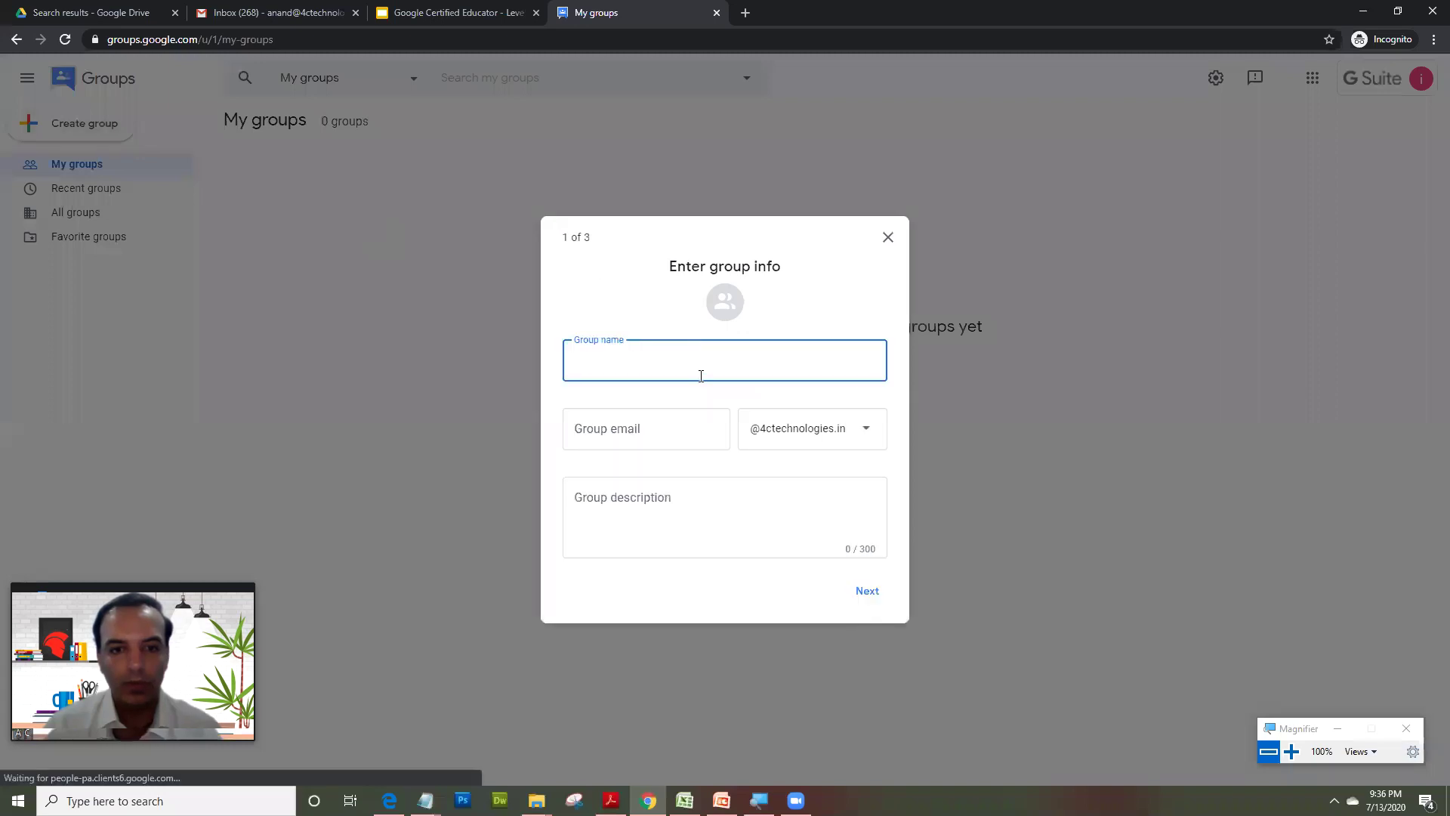
{"action": "type", "text": "gra"}
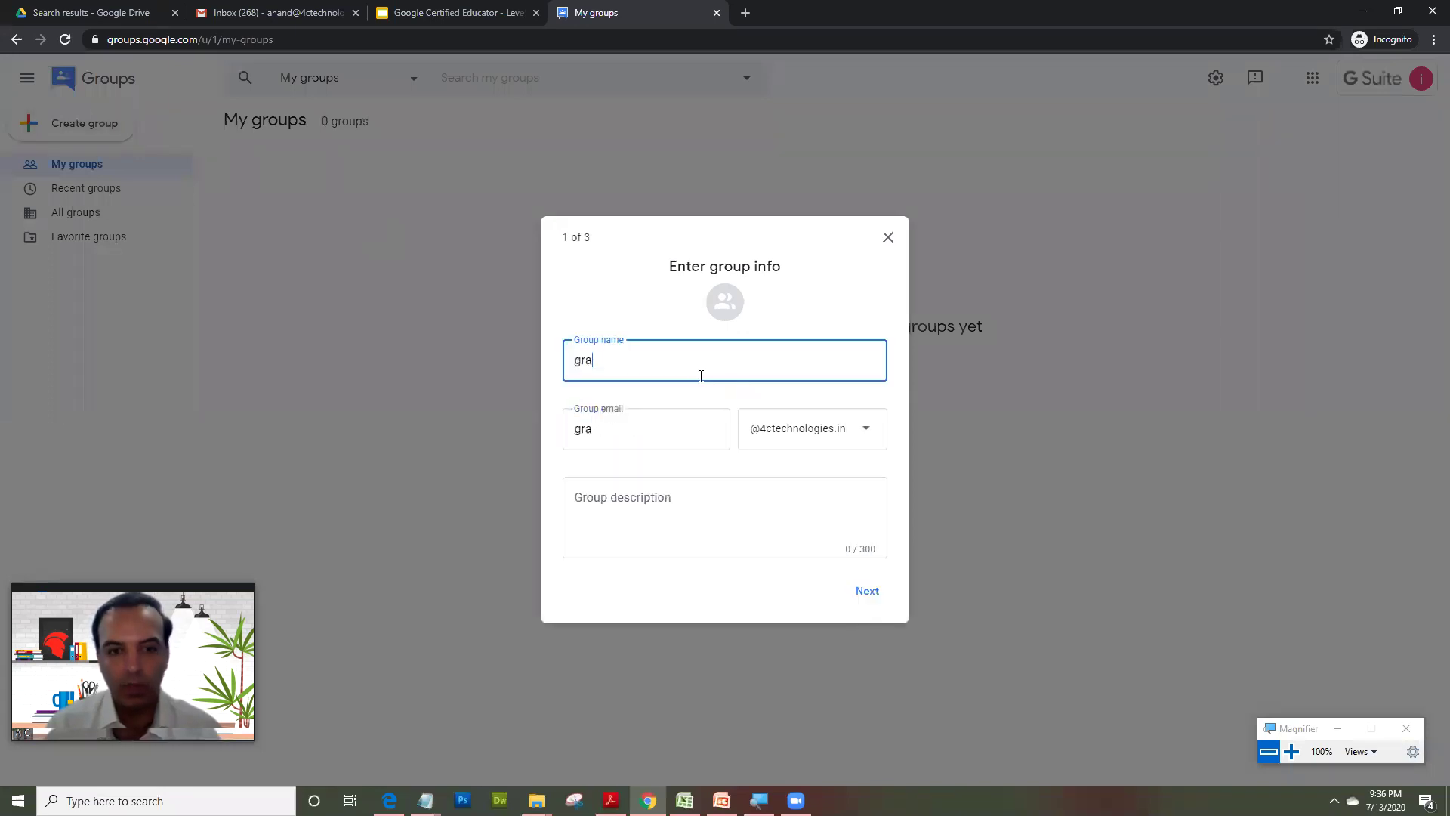
{"action": "type", "text": "de1"}
{"action": "left_click", "coordinate": [714, 505]}
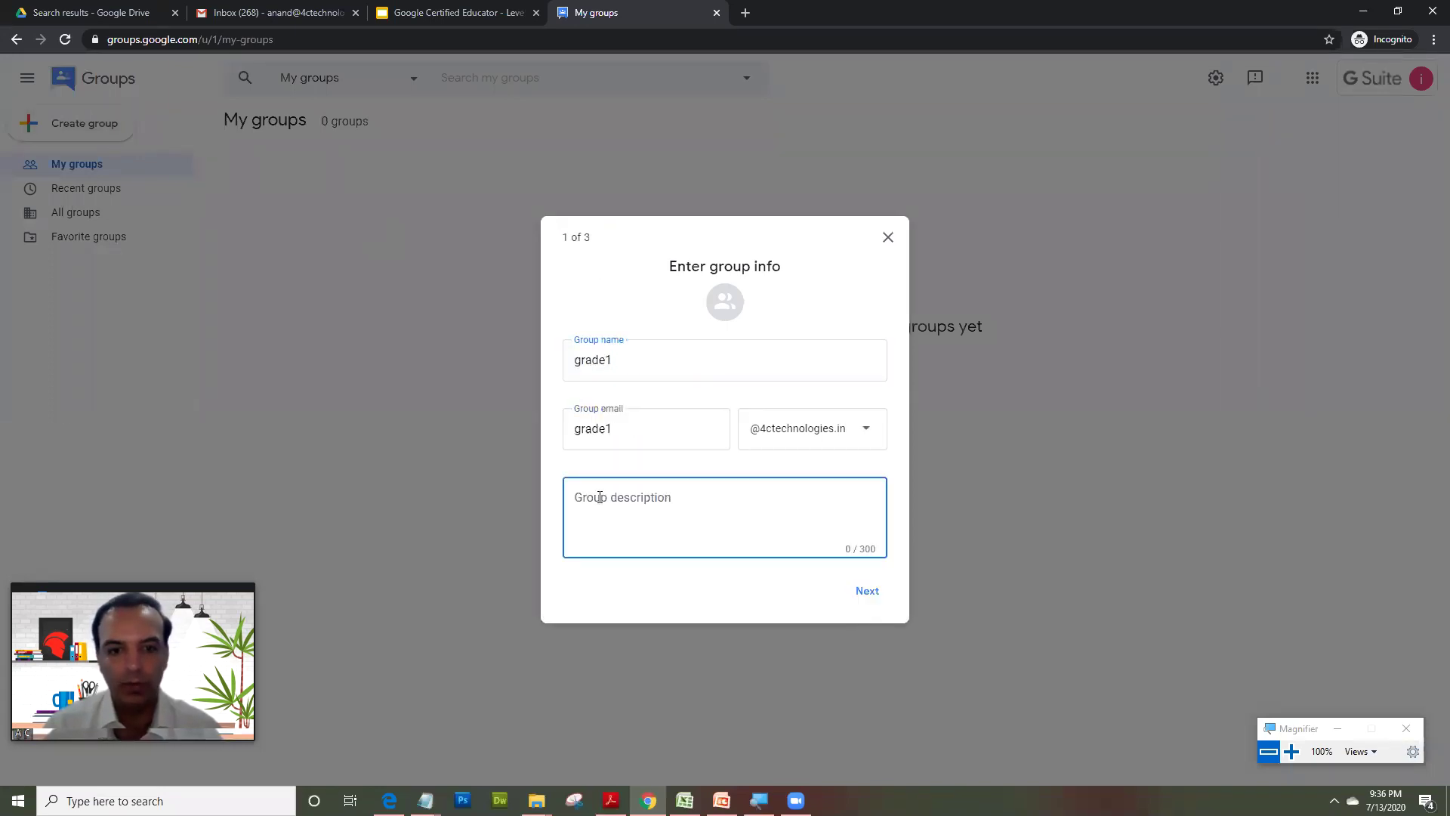
{"action": "left_click", "coordinate": [865, 596]}
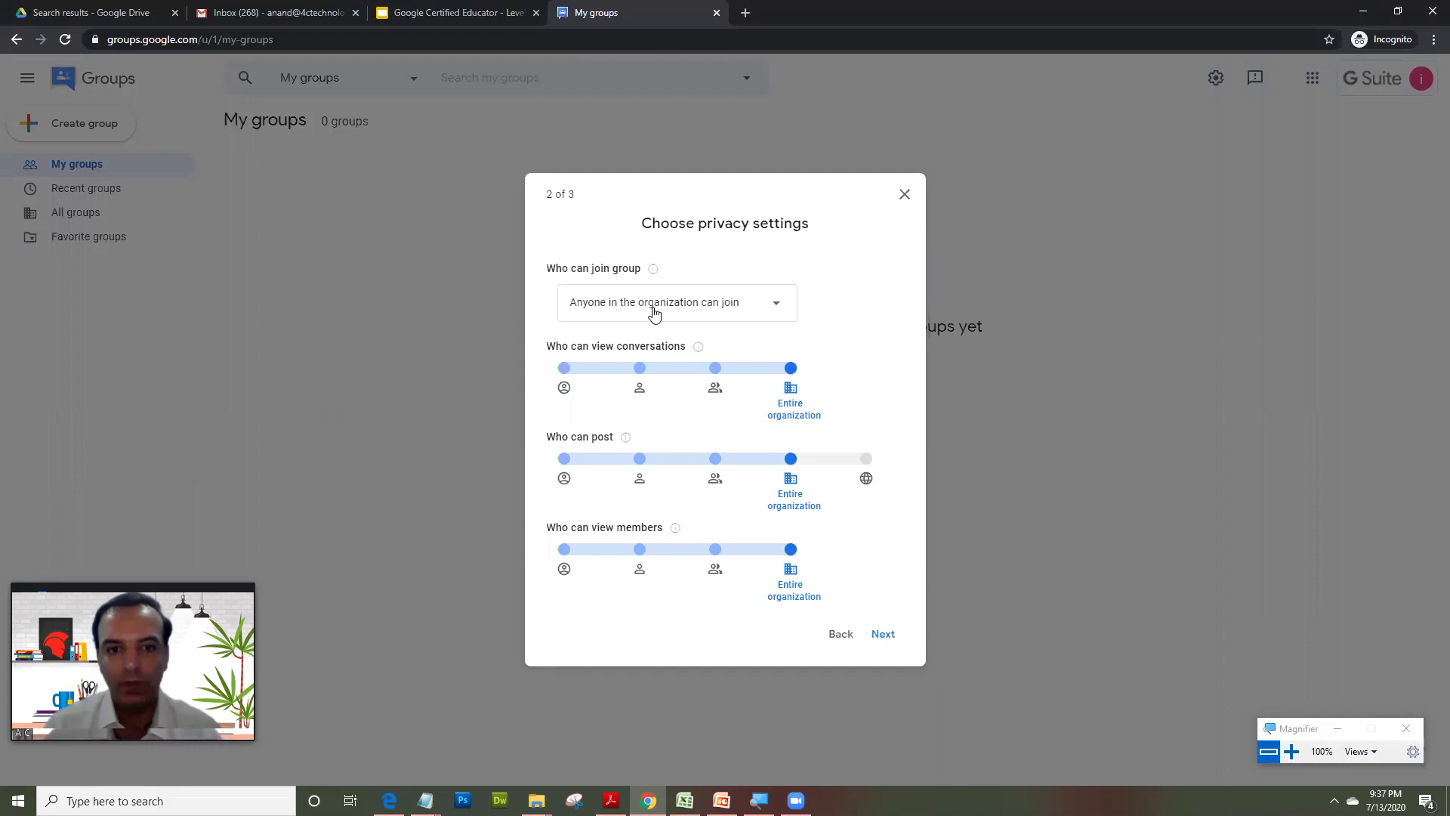
- Set 'Who can join group' to Only invited users and continue to adding members
{"action": "left_click", "coordinate": [654, 311]}
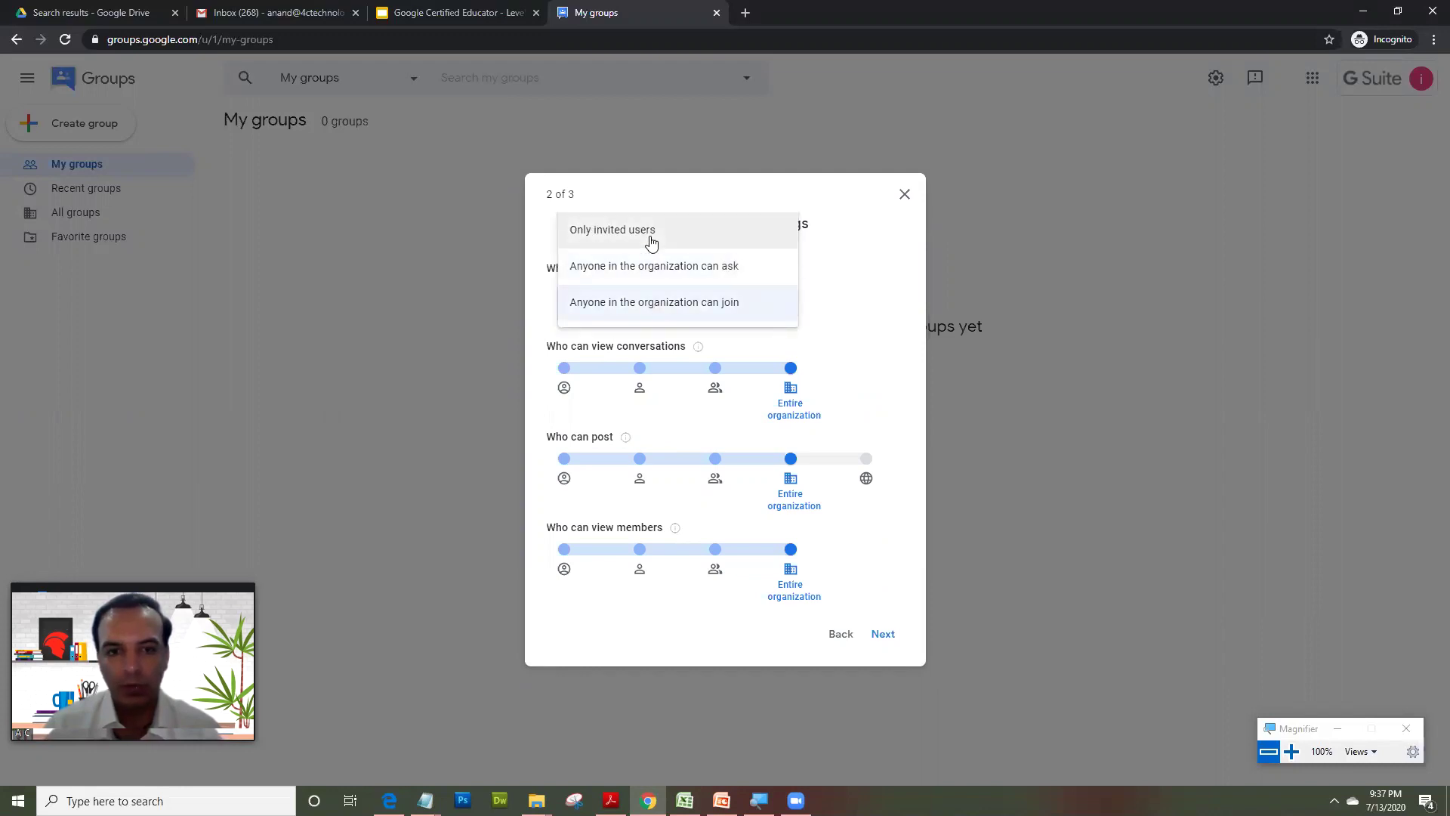
{"action": "left_click", "coordinate": [651, 242]}
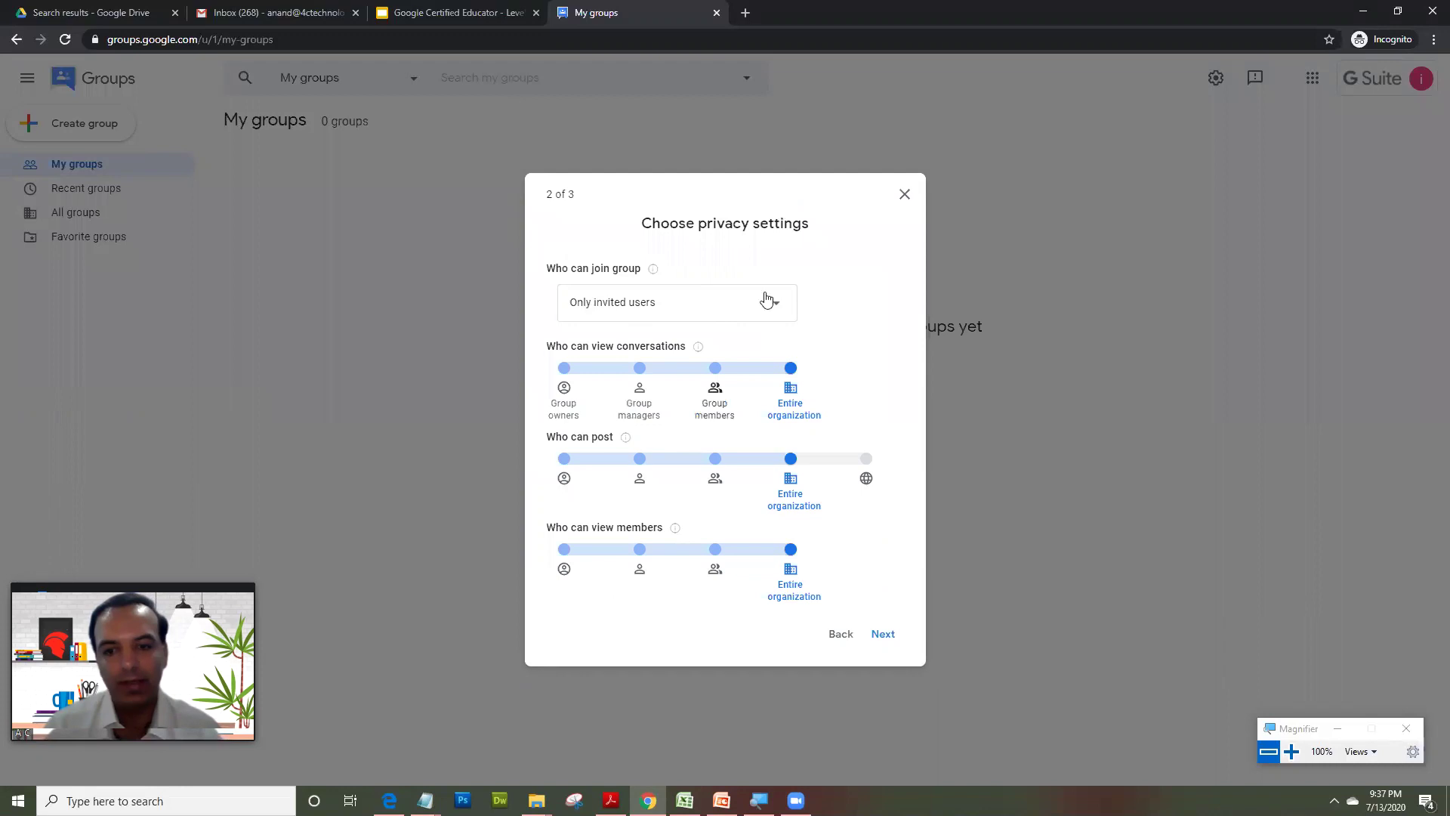
{"action": "left_click", "coordinate": [883, 635]}
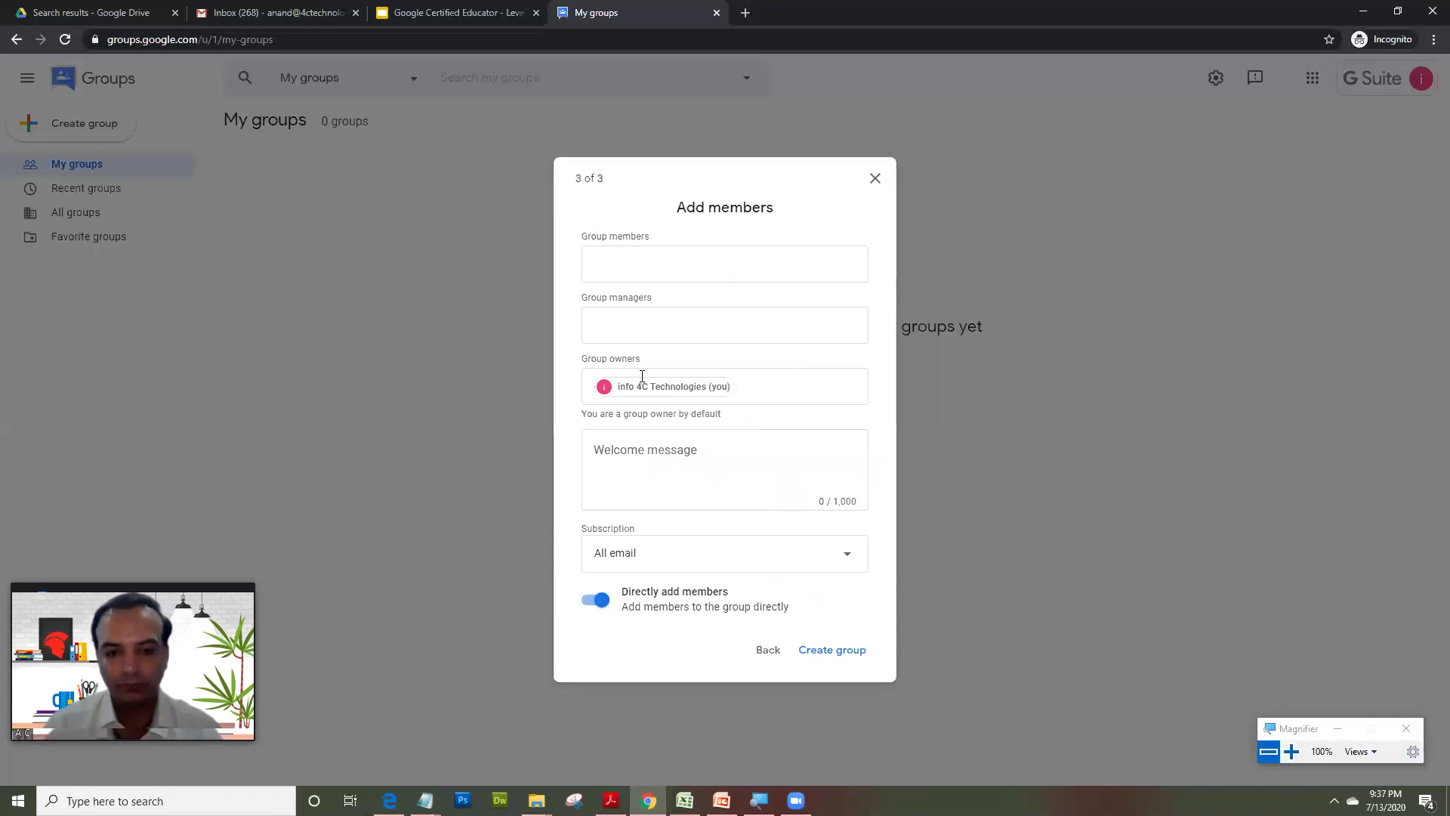
- Keep All email subscription, add the company info and personal Gmail addresses, and create grade1
{"action": "left_click", "coordinate": [619, 554]}
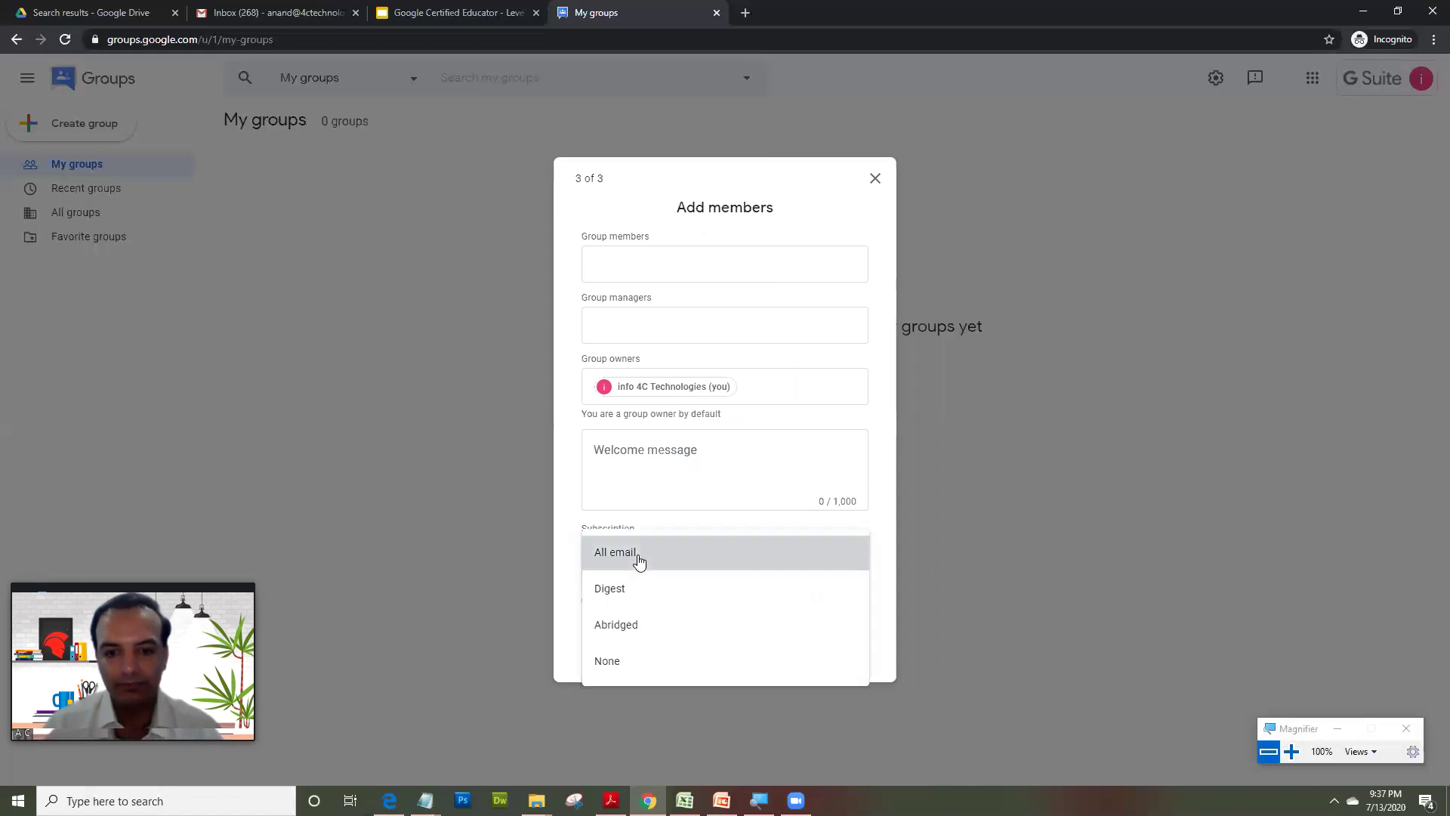
{"action": "left_click", "coordinate": [638, 559]}
{"action": "left_click", "coordinate": [650, 260]}
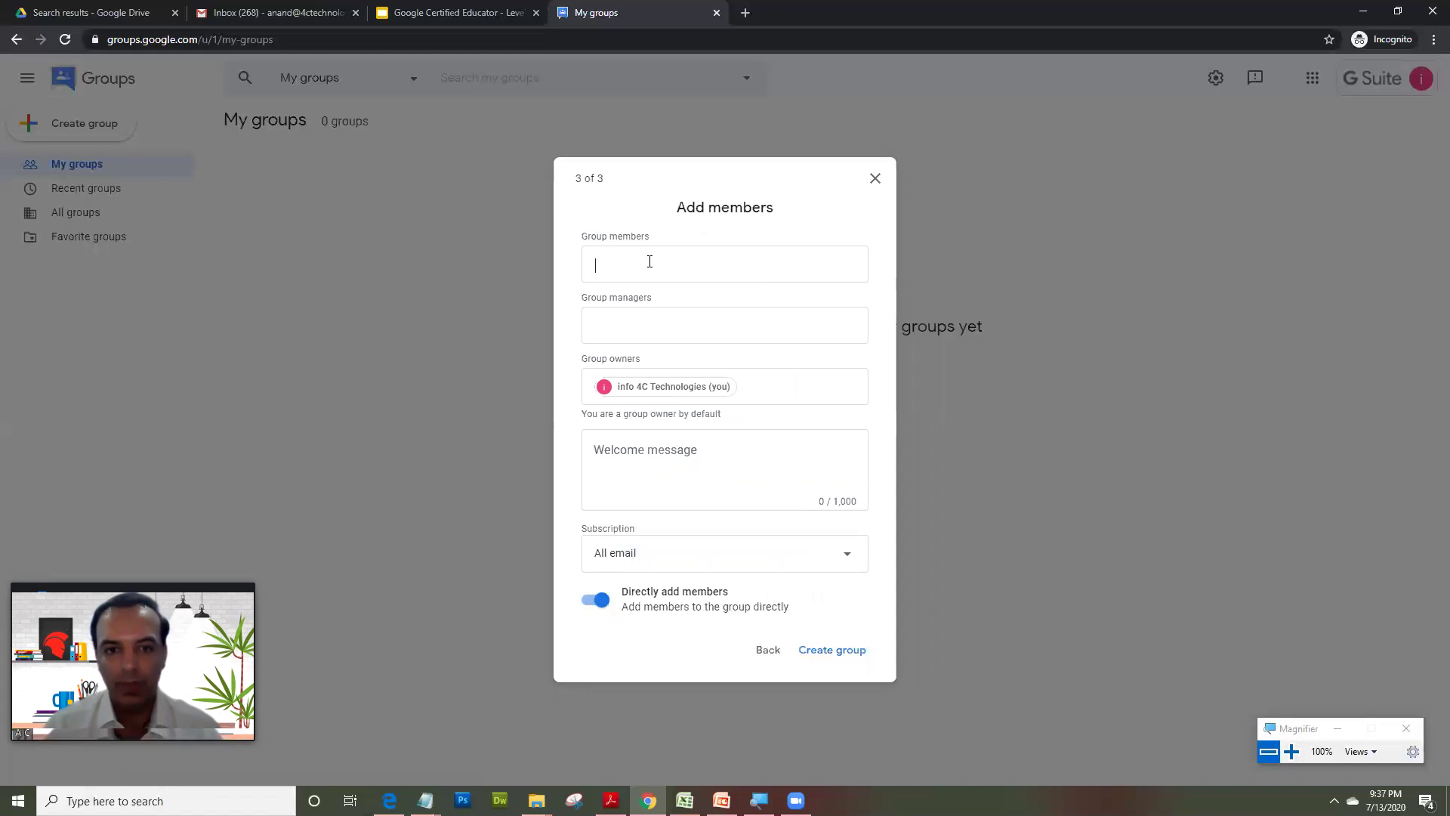
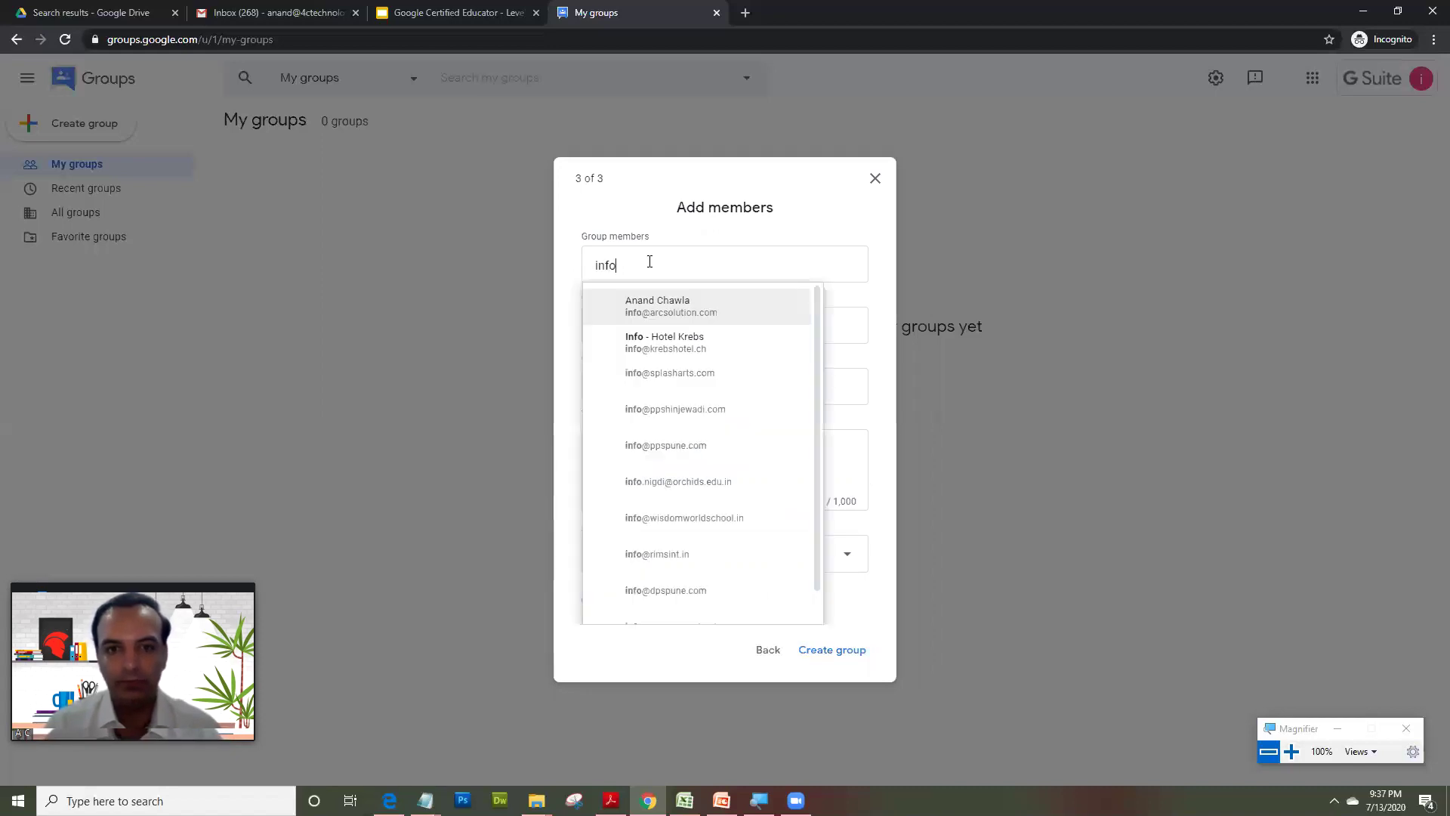
{"action": "key", "text": "Down"}
{"action": "key", "text": "Down"}
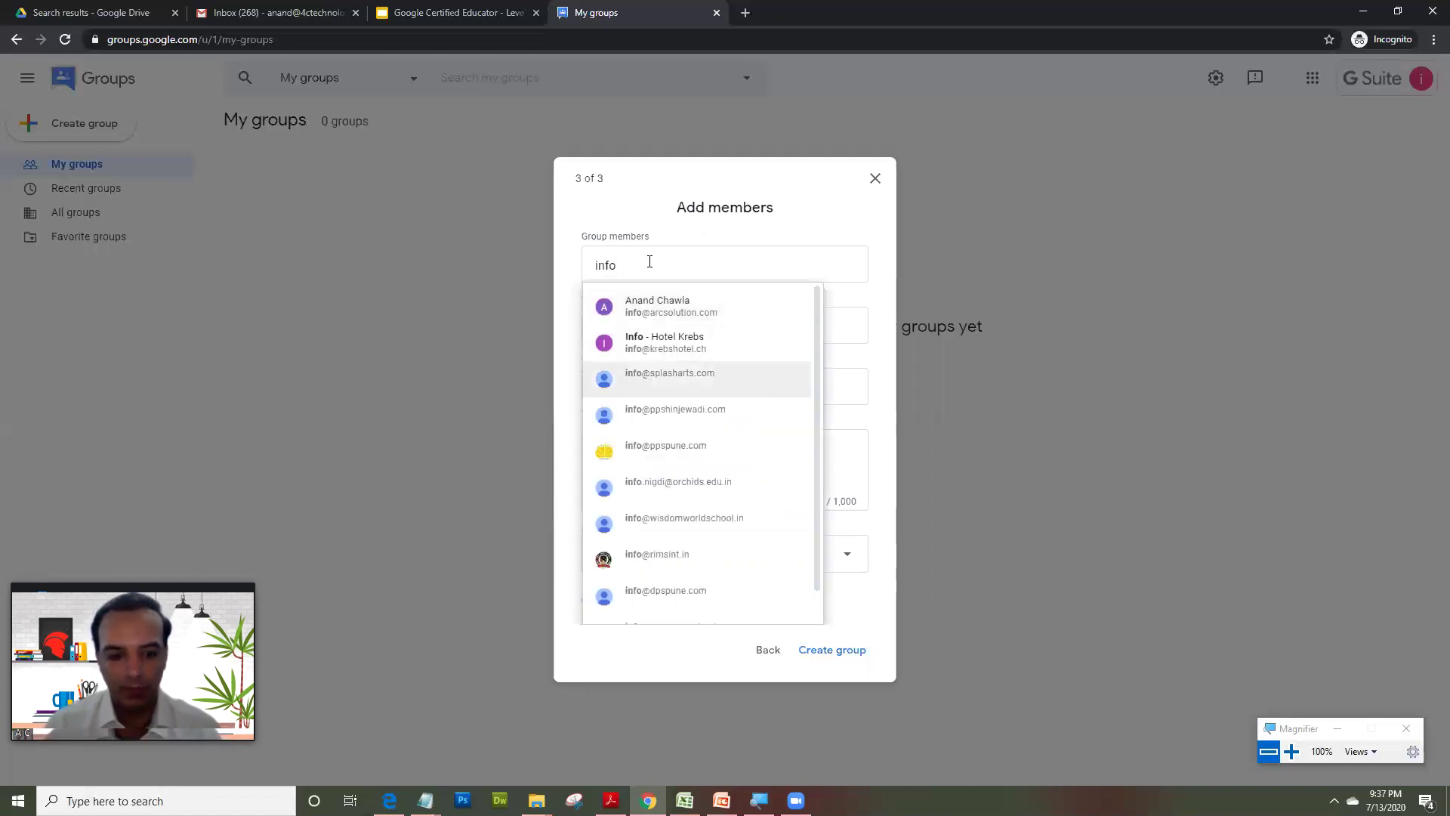
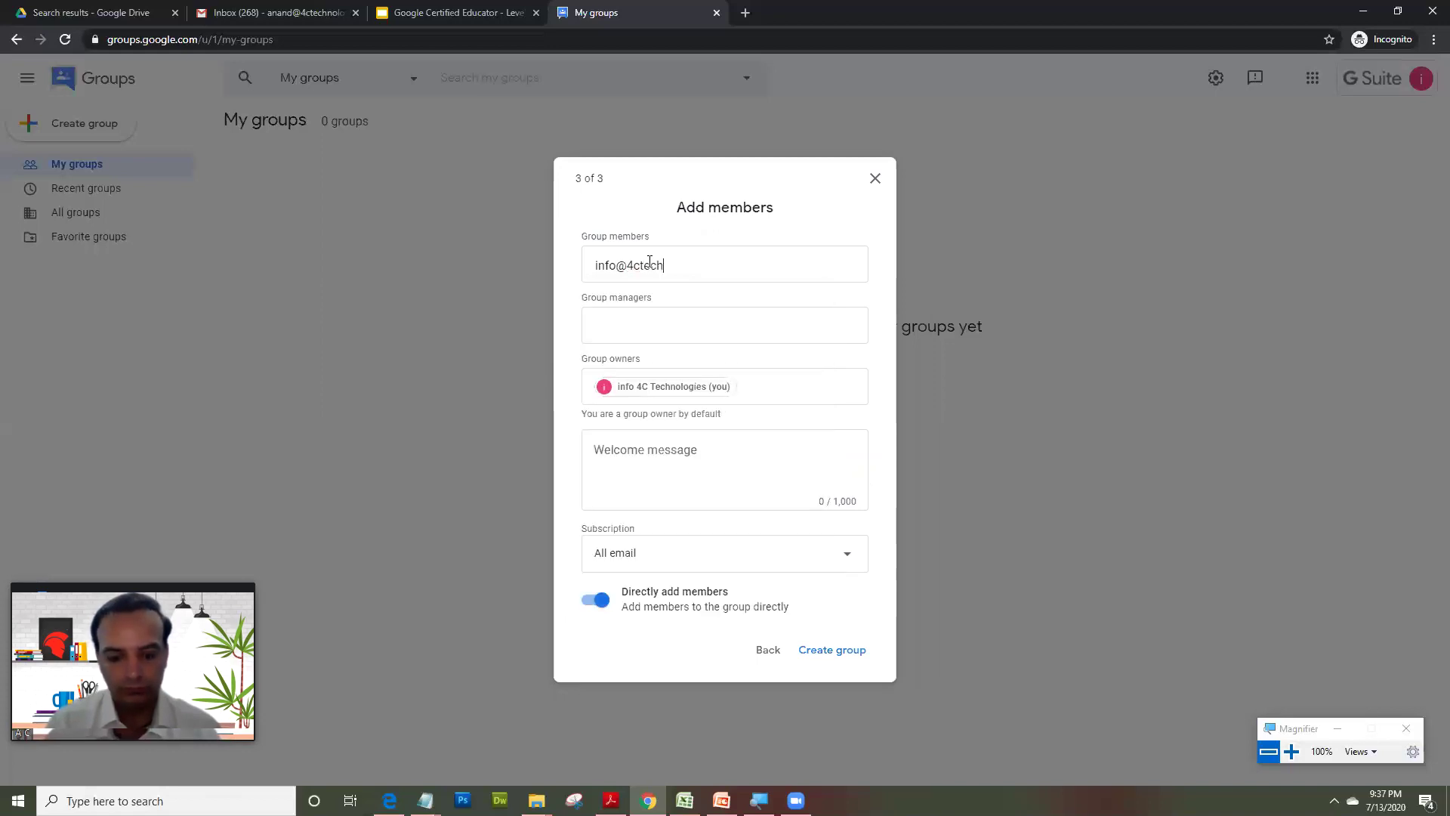
{"action": "key", "text": "Return"}
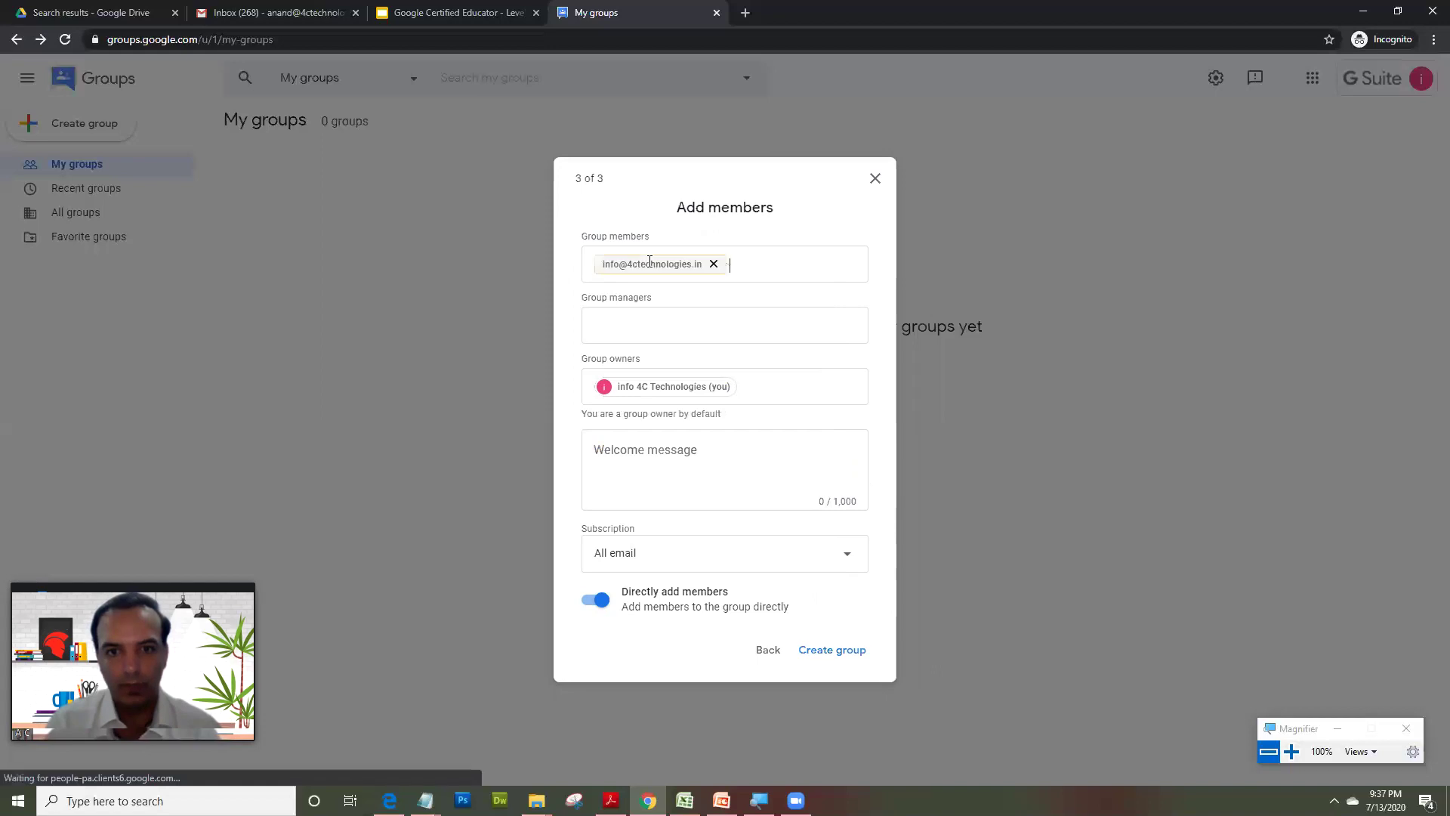
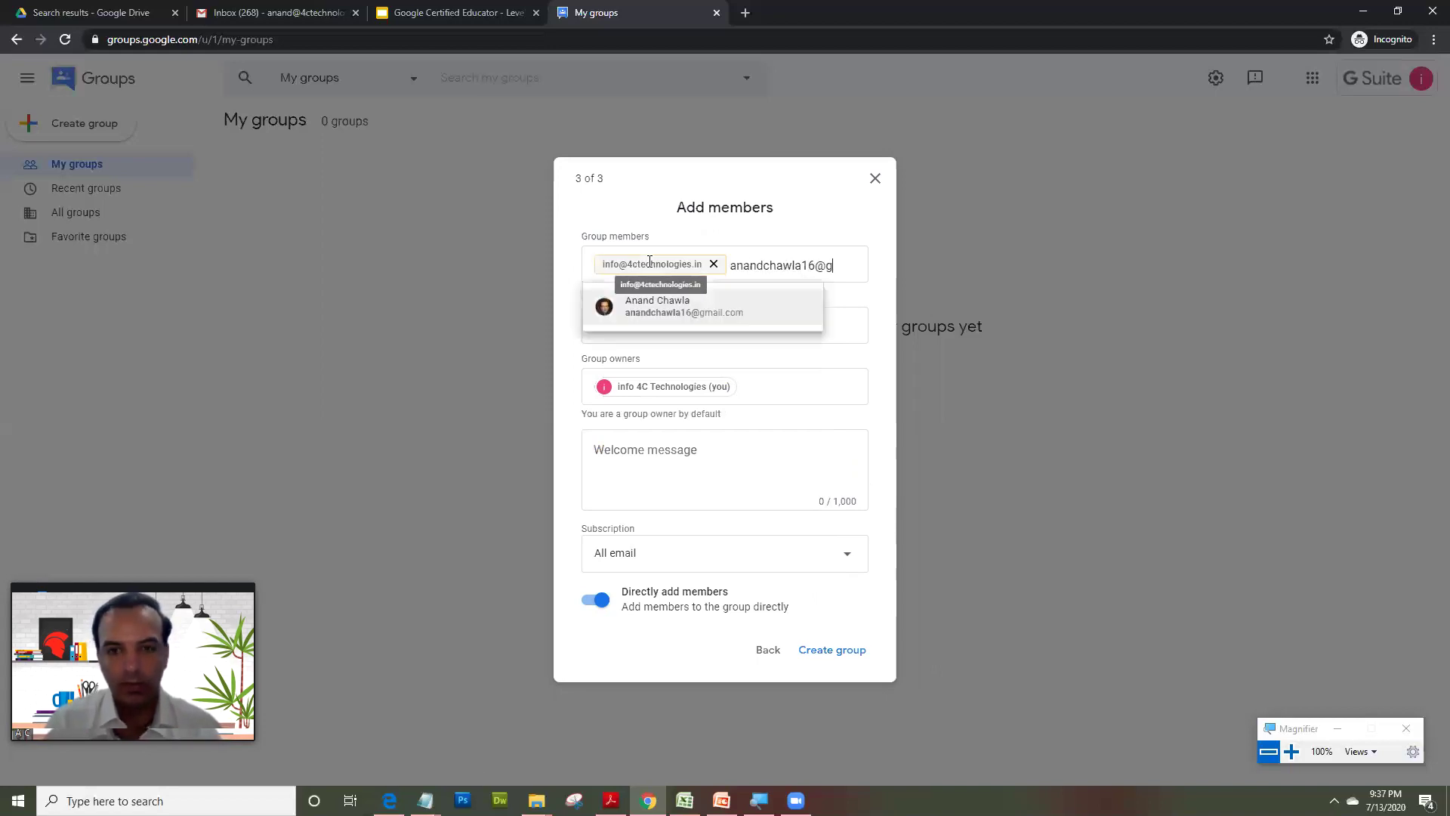
{"action": "key", "text": "Return"}
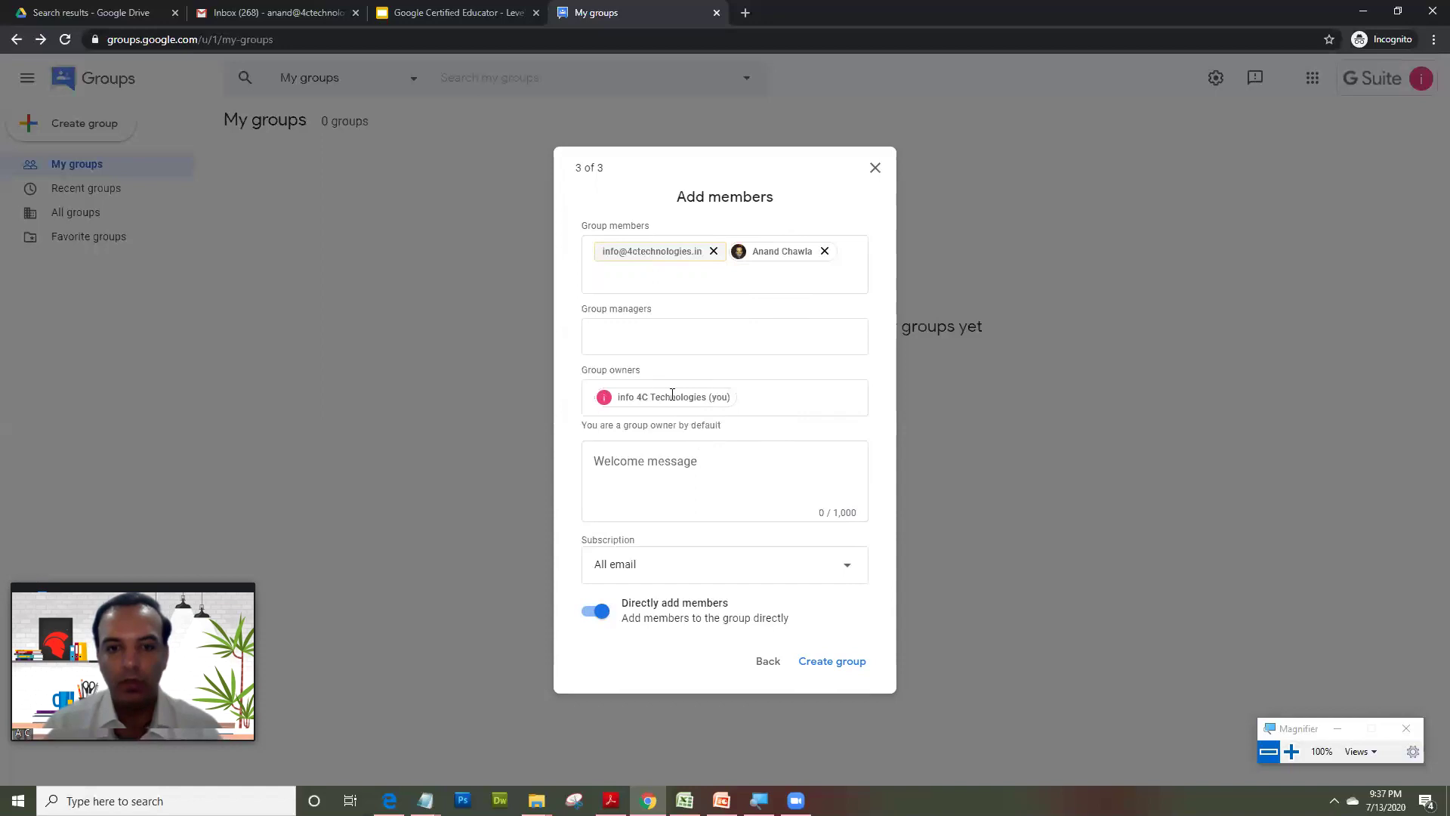
{"action": "left_click", "coordinate": [836, 662]}
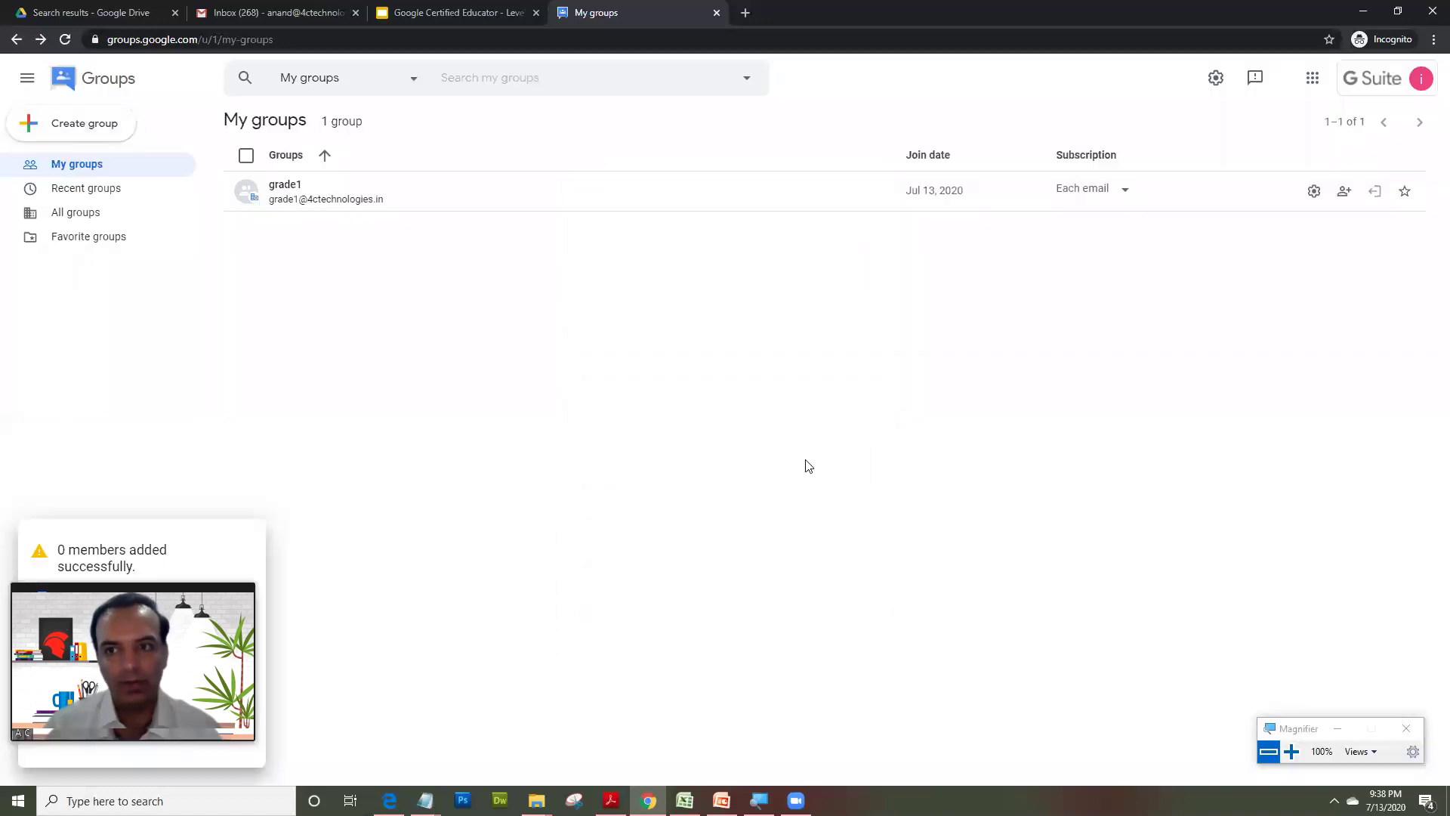
- Open the grade1 group from My groups and view its Members list
{"action": "left_click", "coordinate": [333, 200]}
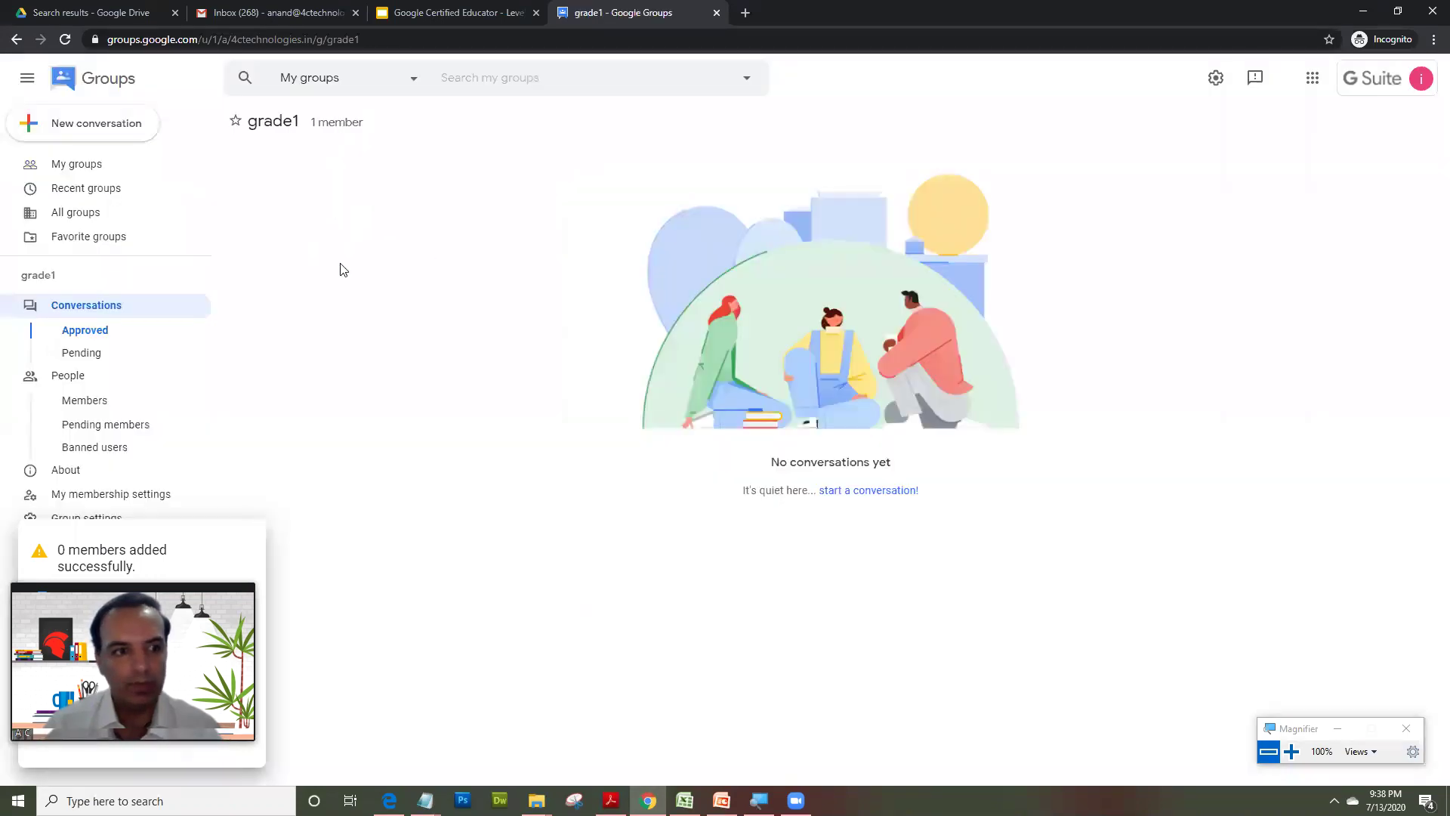
{"action": "left_click", "coordinate": [79, 403]}
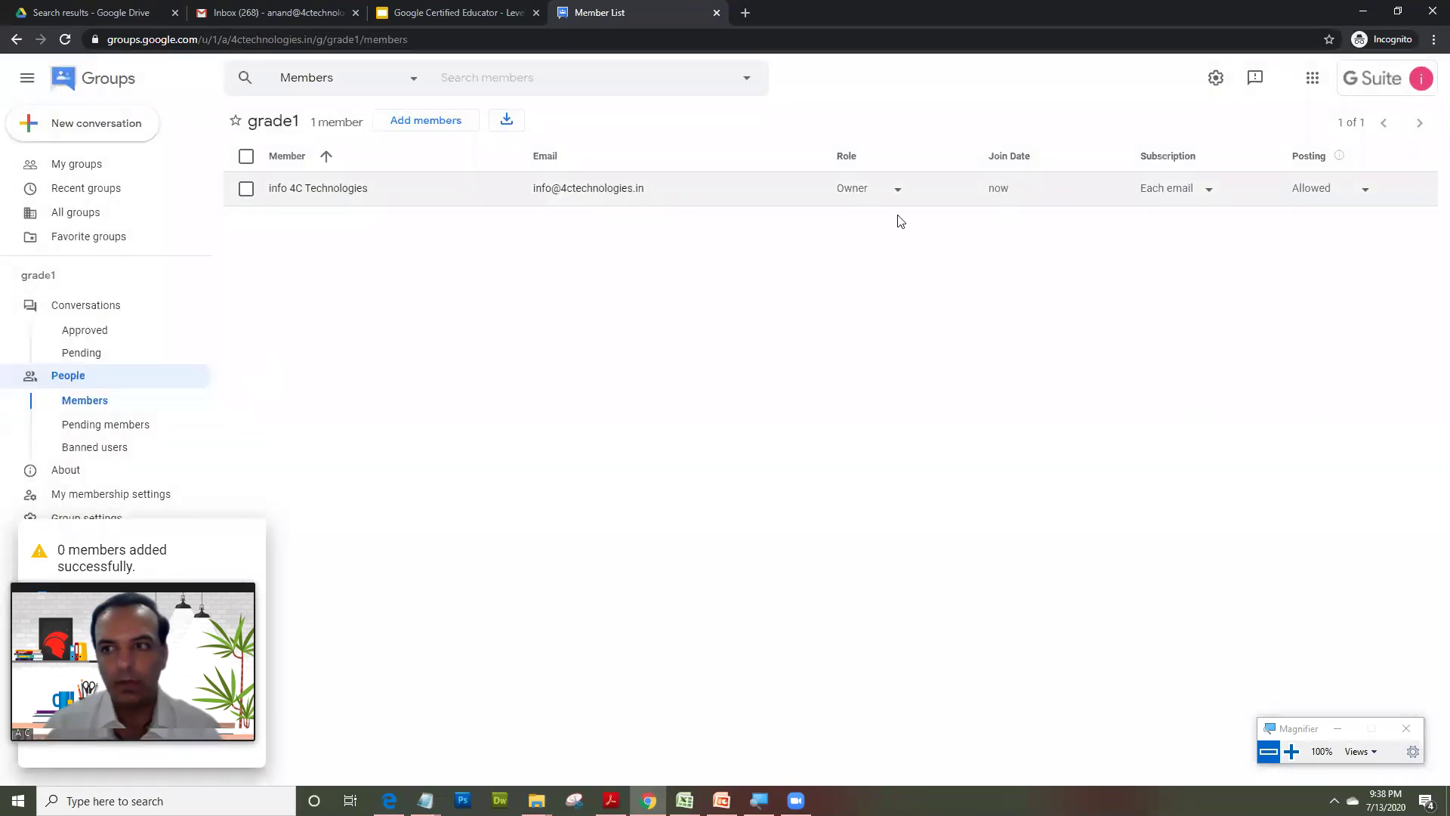
{"action": "left_click", "coordinate": [440, 125]}
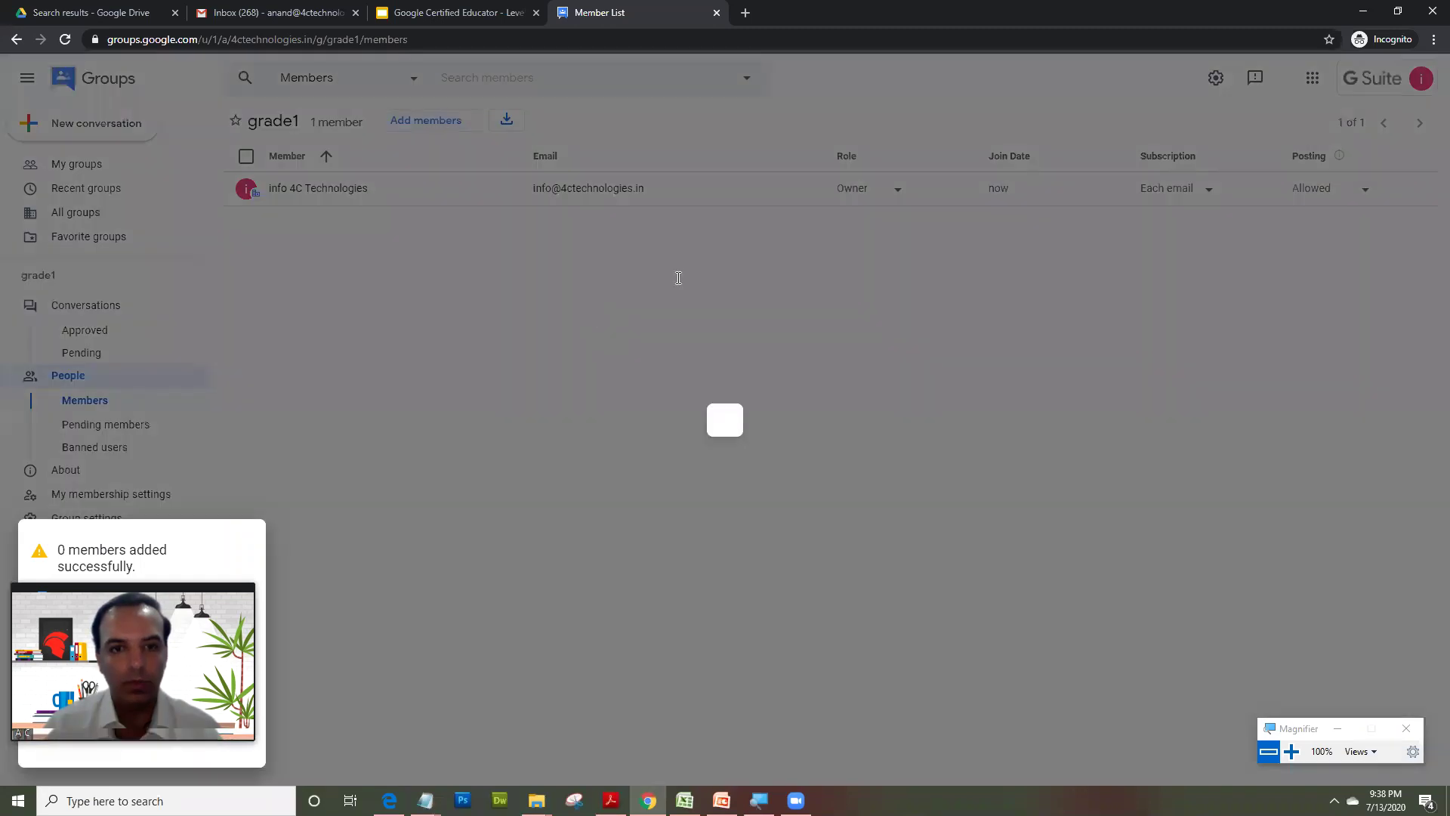
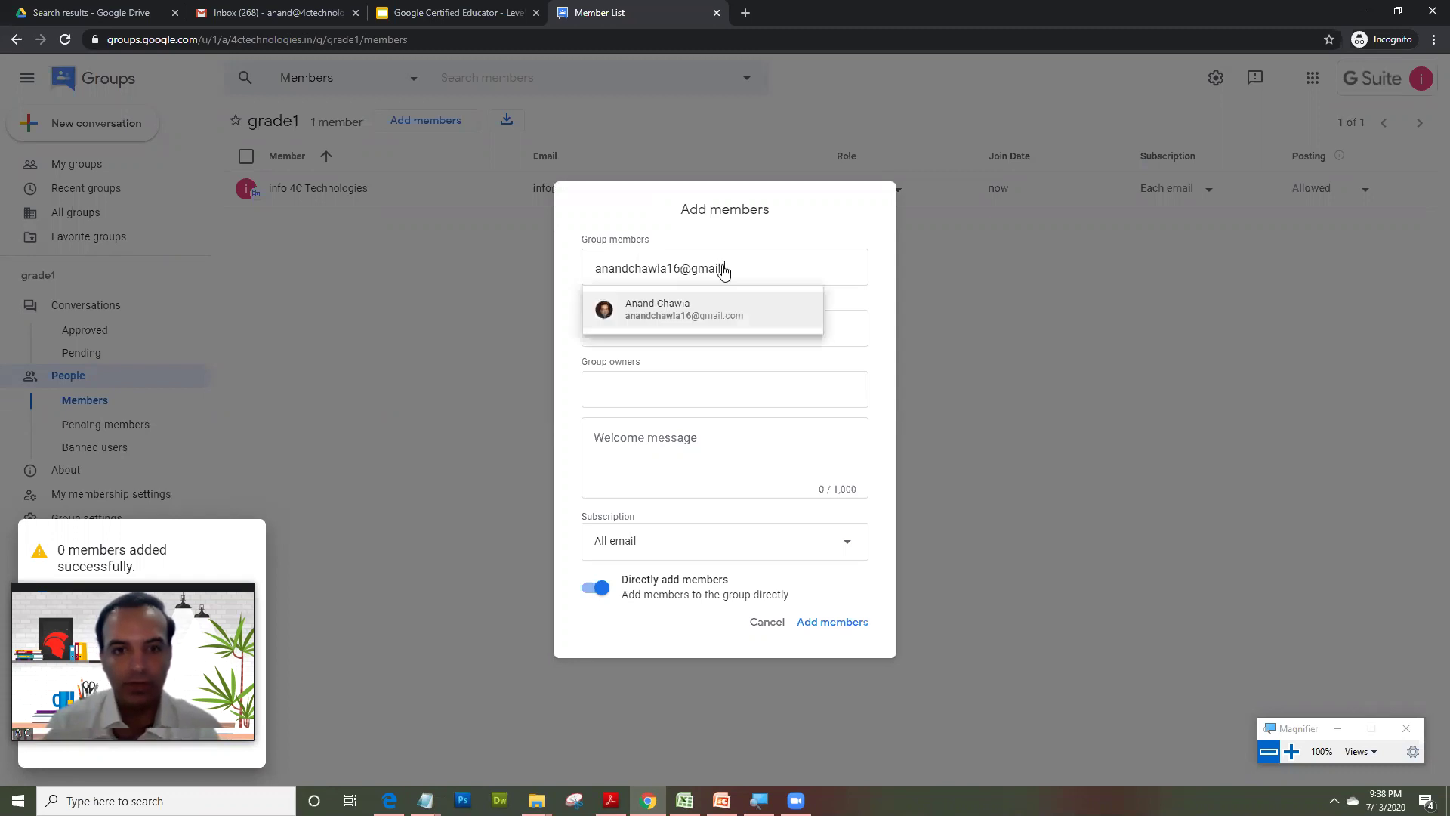
{"action": "key", "text": "Return"}
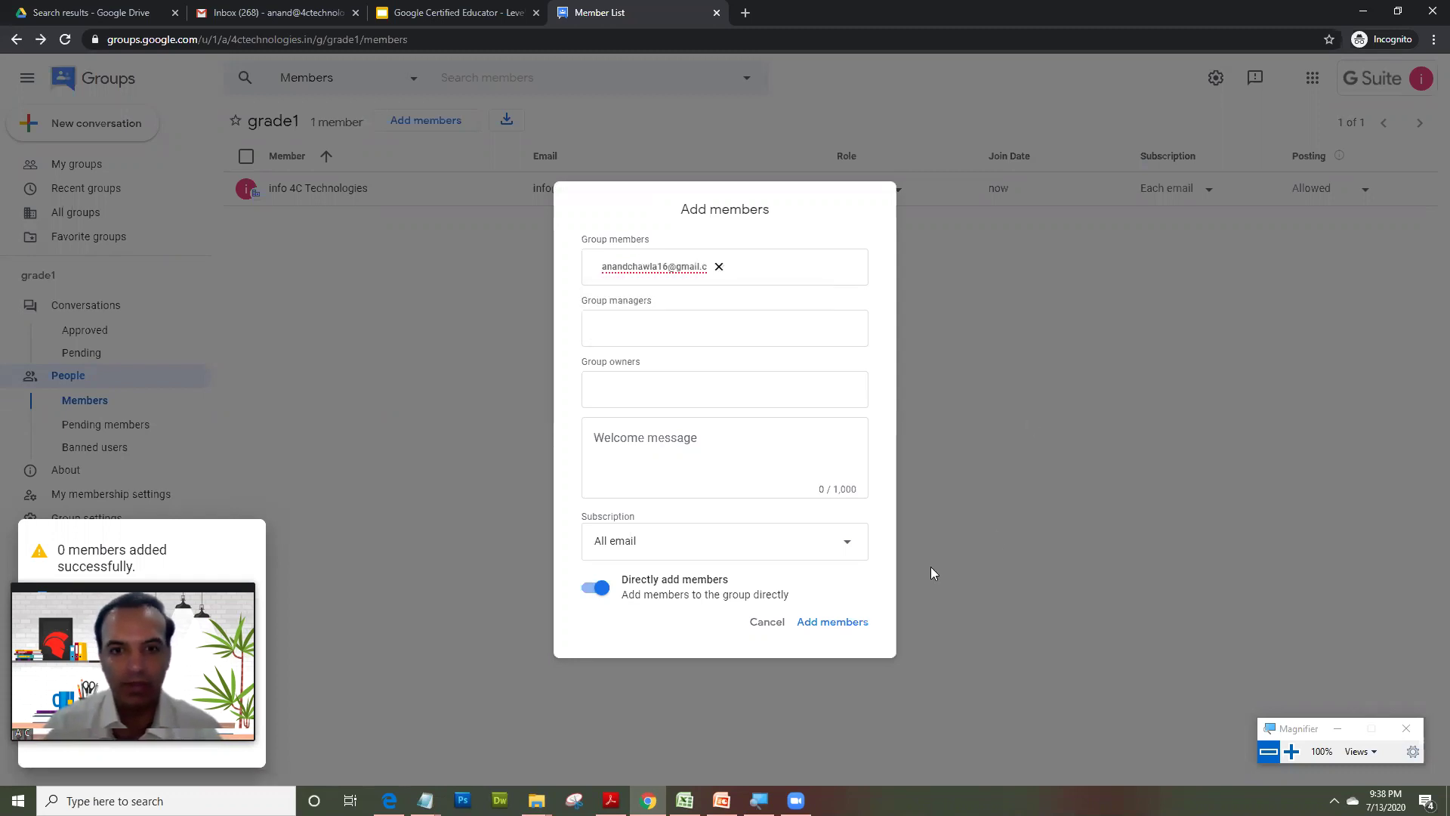
{"action": "left_click", "coordinate": [719, 267]}
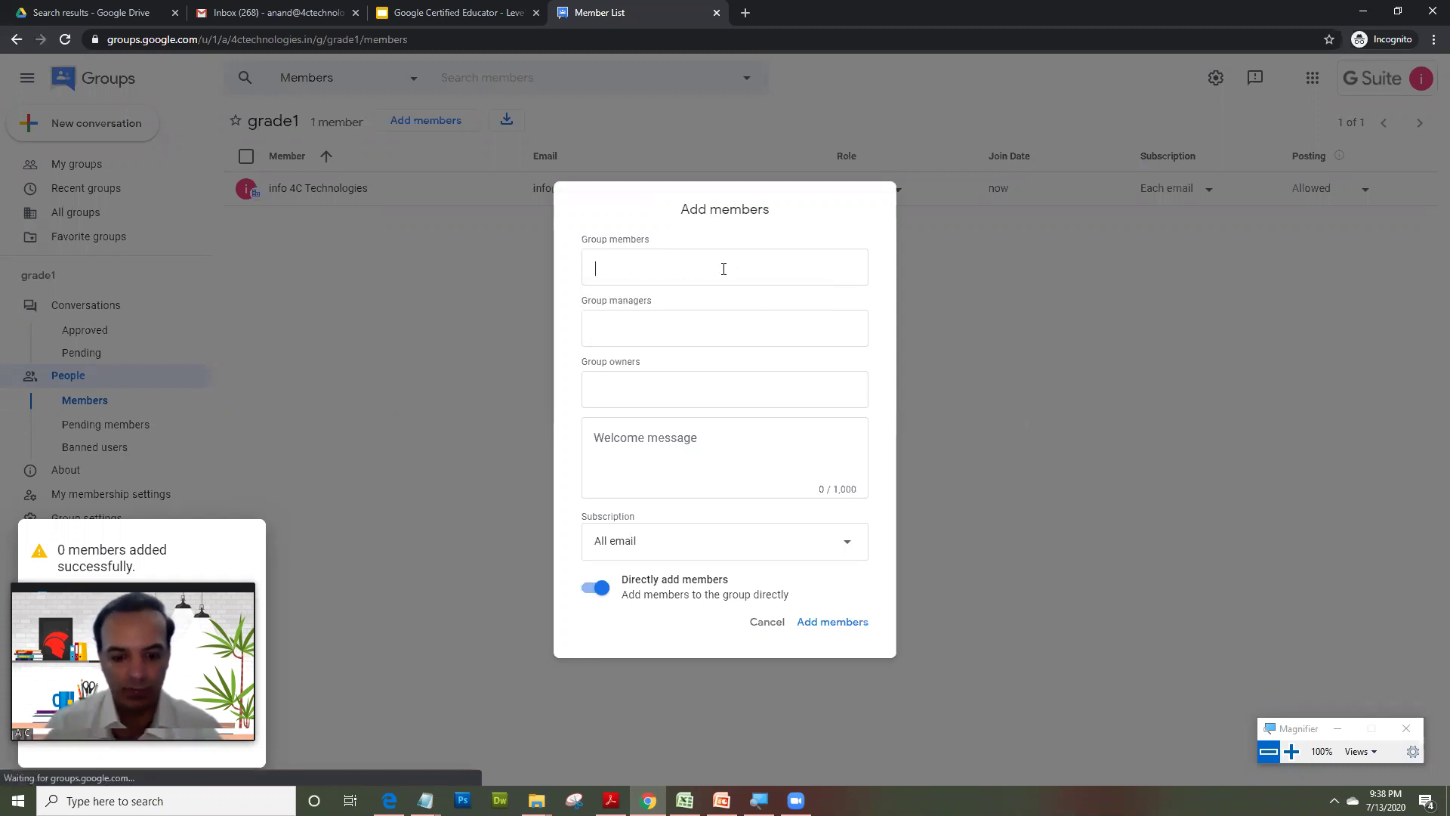
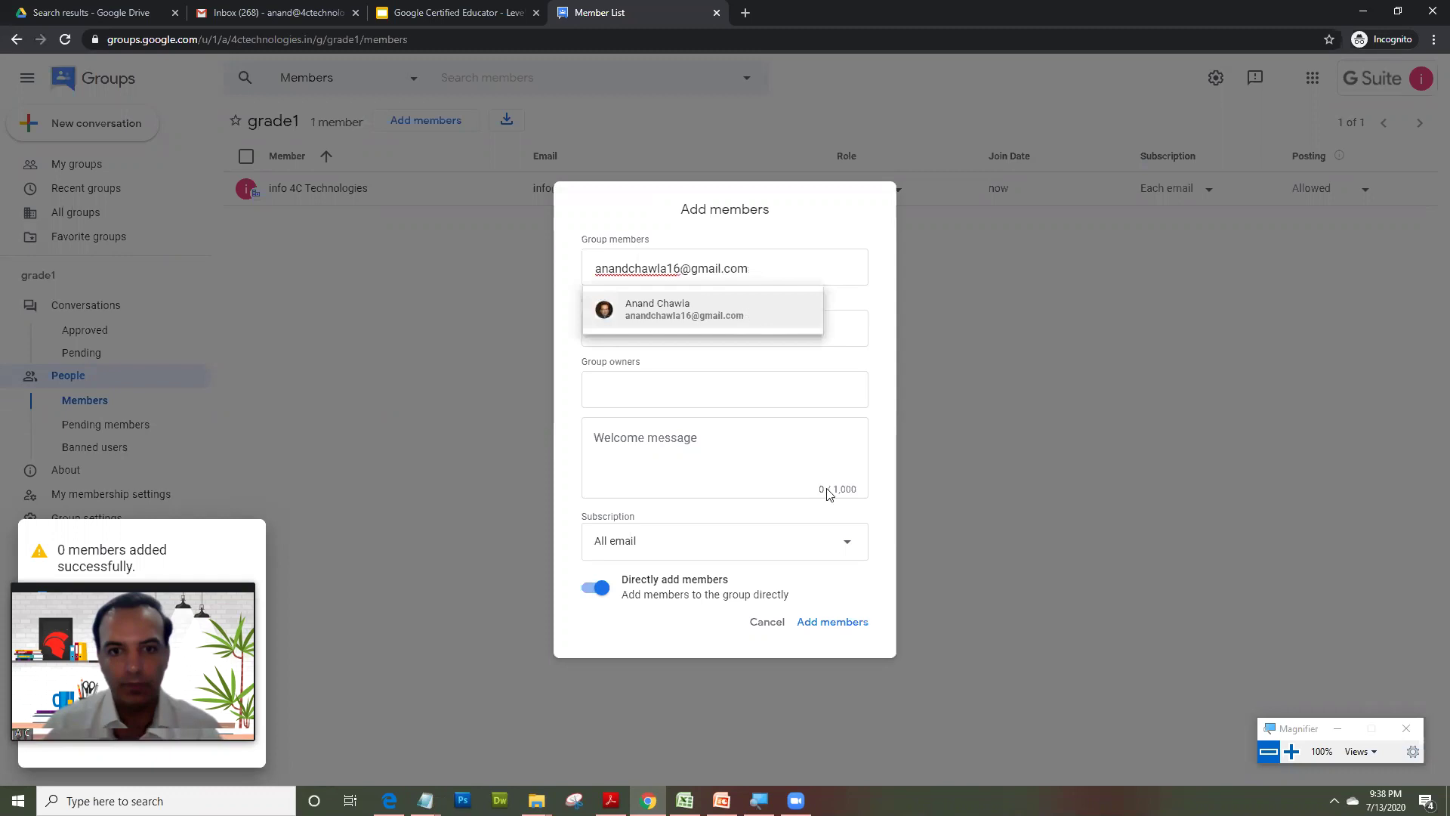
{"action": "key", "text": "Return"}
{"action": "left_click", "coordinate": [831, 621]}
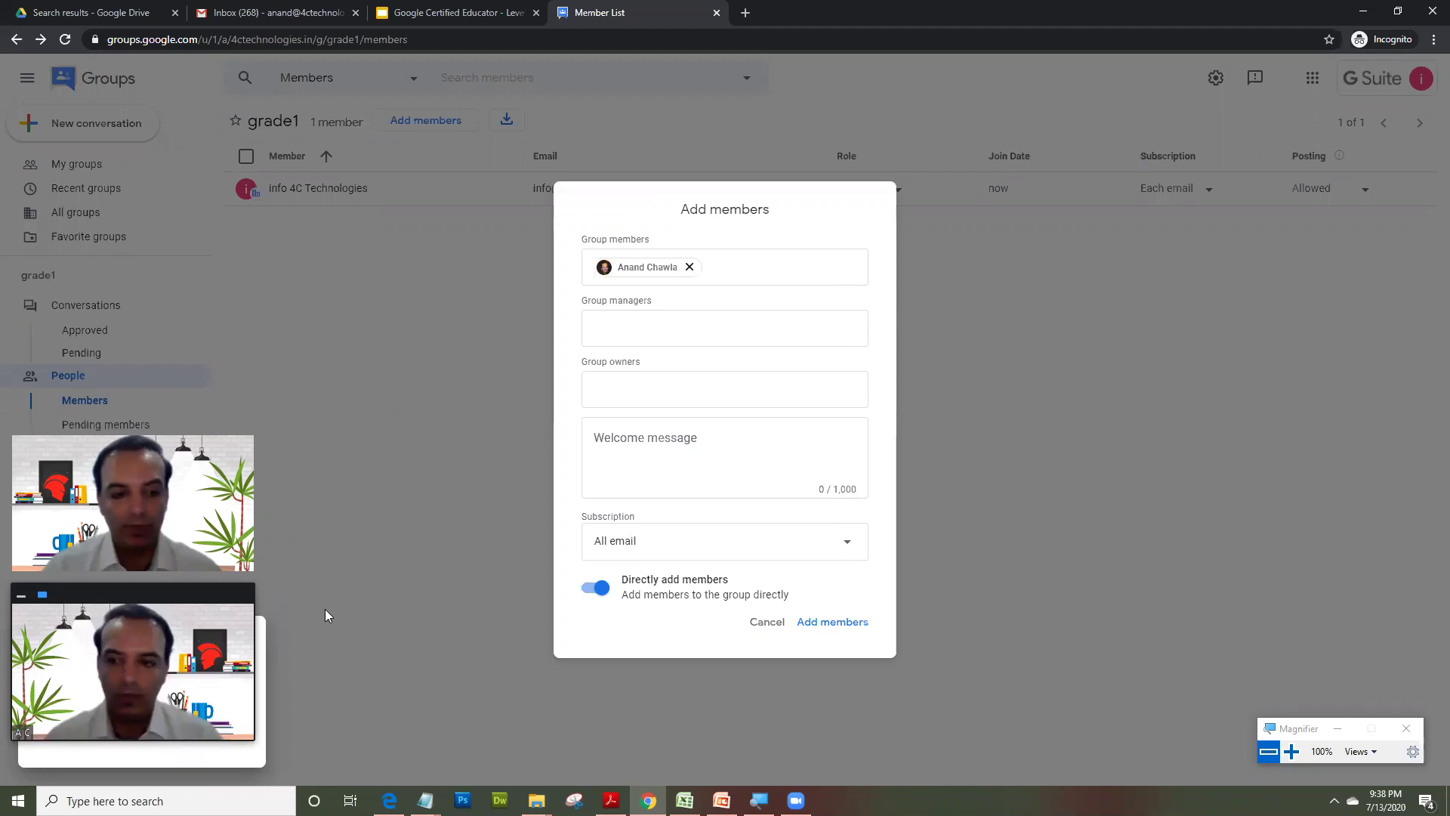
{"action": "left_click", "coordinate": [231, 743]}
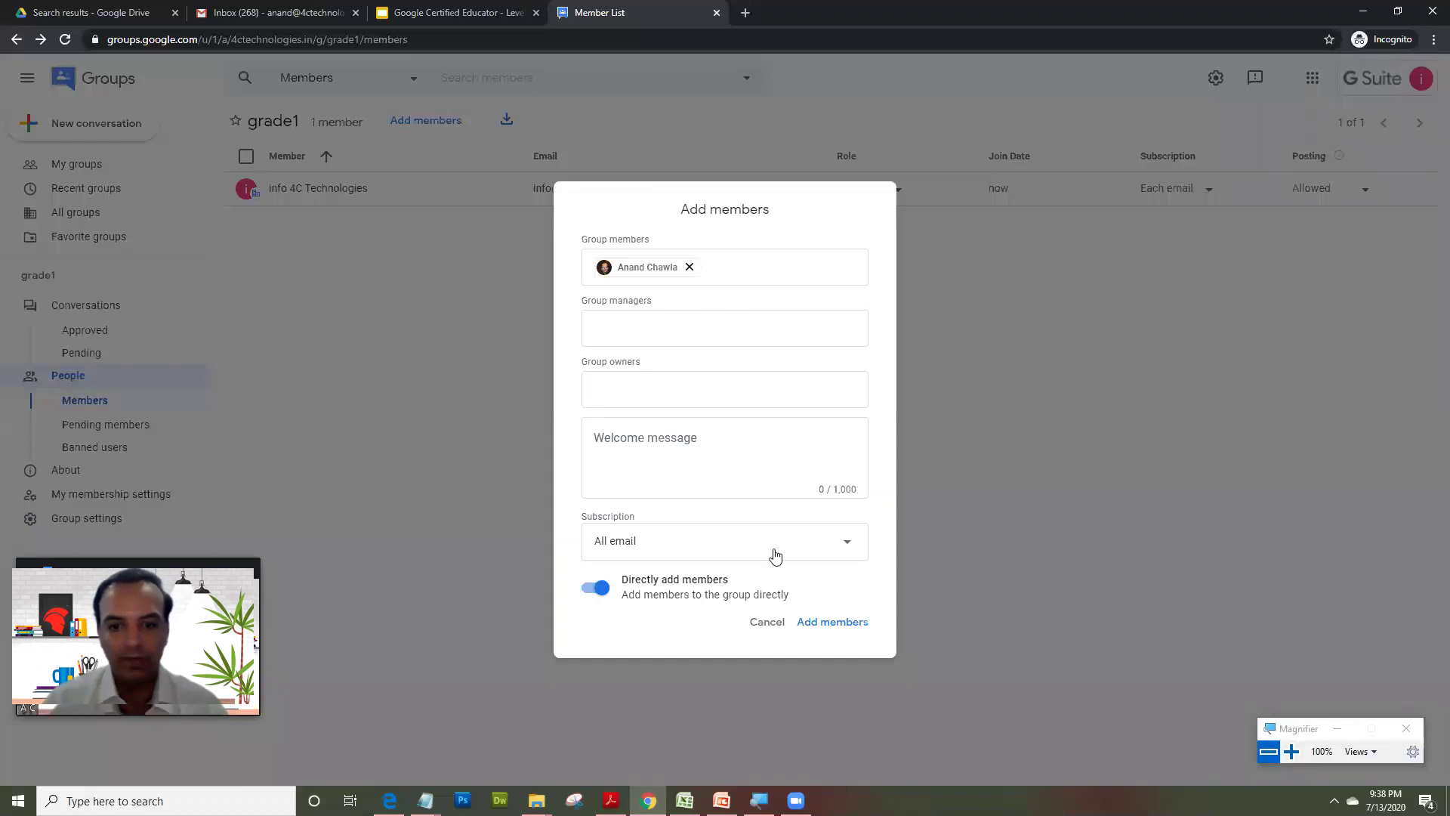
{"action": "key", "text": "Escape"}
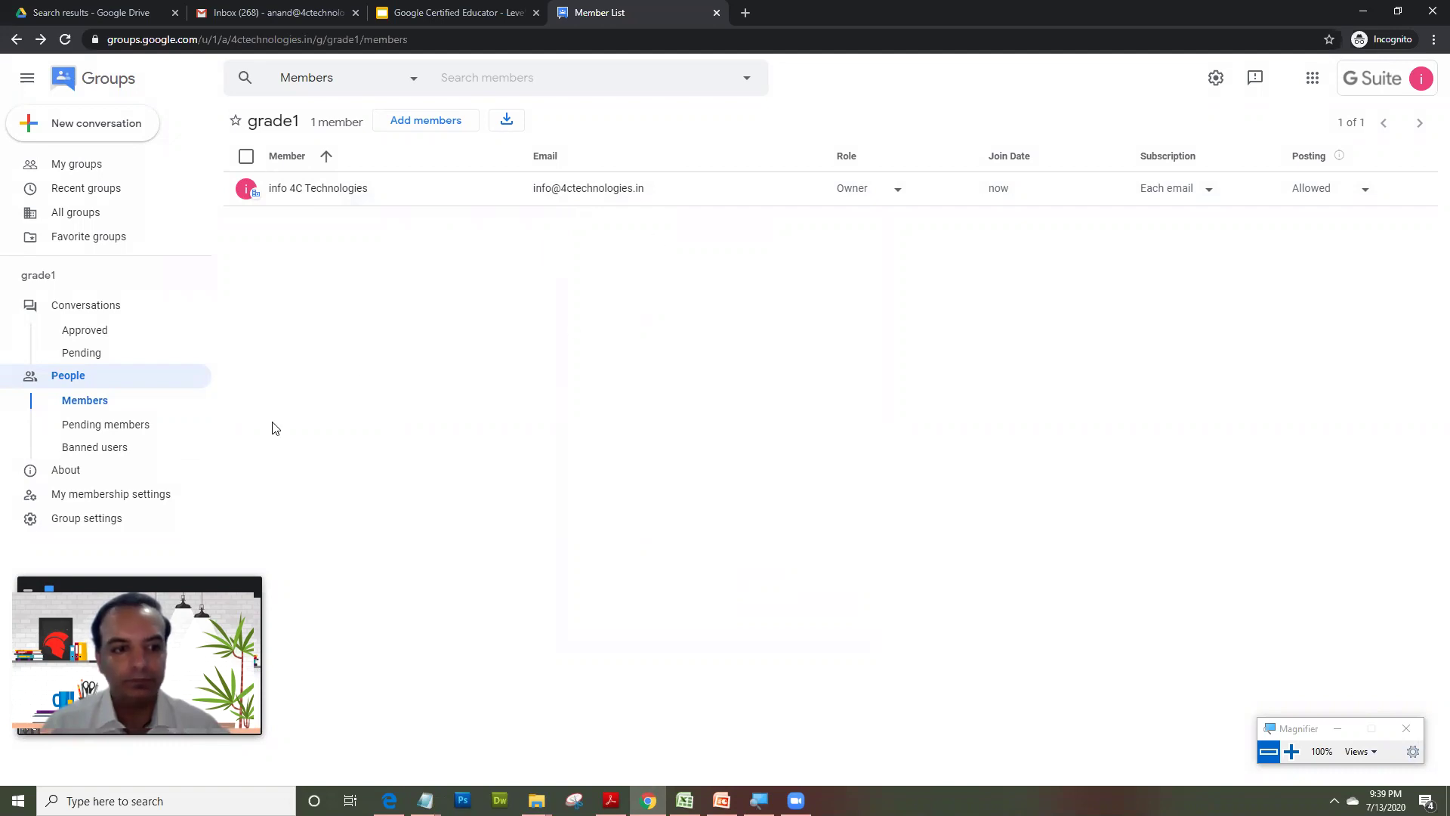
- Open grade1's Group settings, dismiss the survey, and review the General settings
{"action": "left_click", "coordinate": [145, 495]}
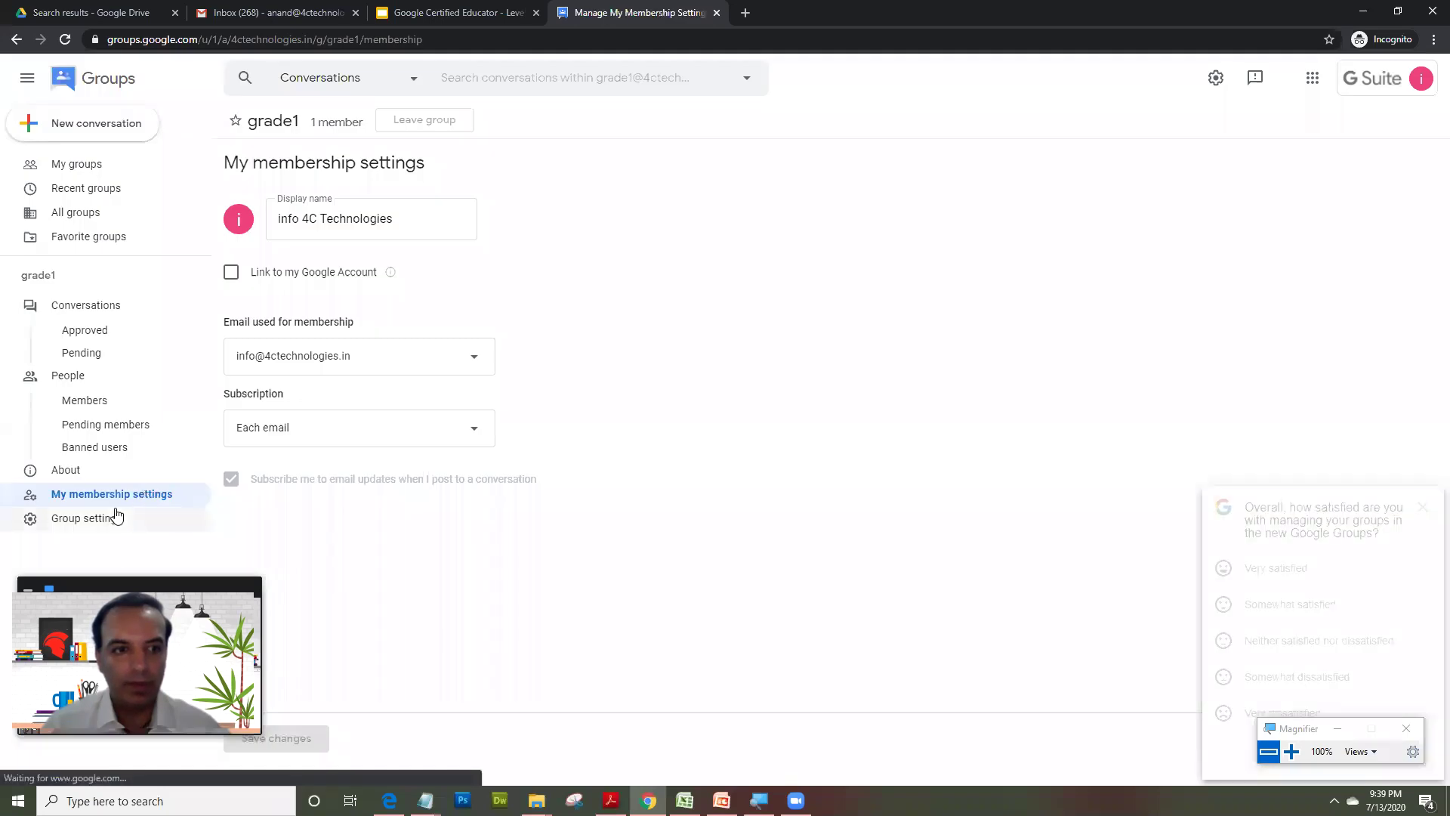
{"action": "left_click", "coordinate": [109, 521]}
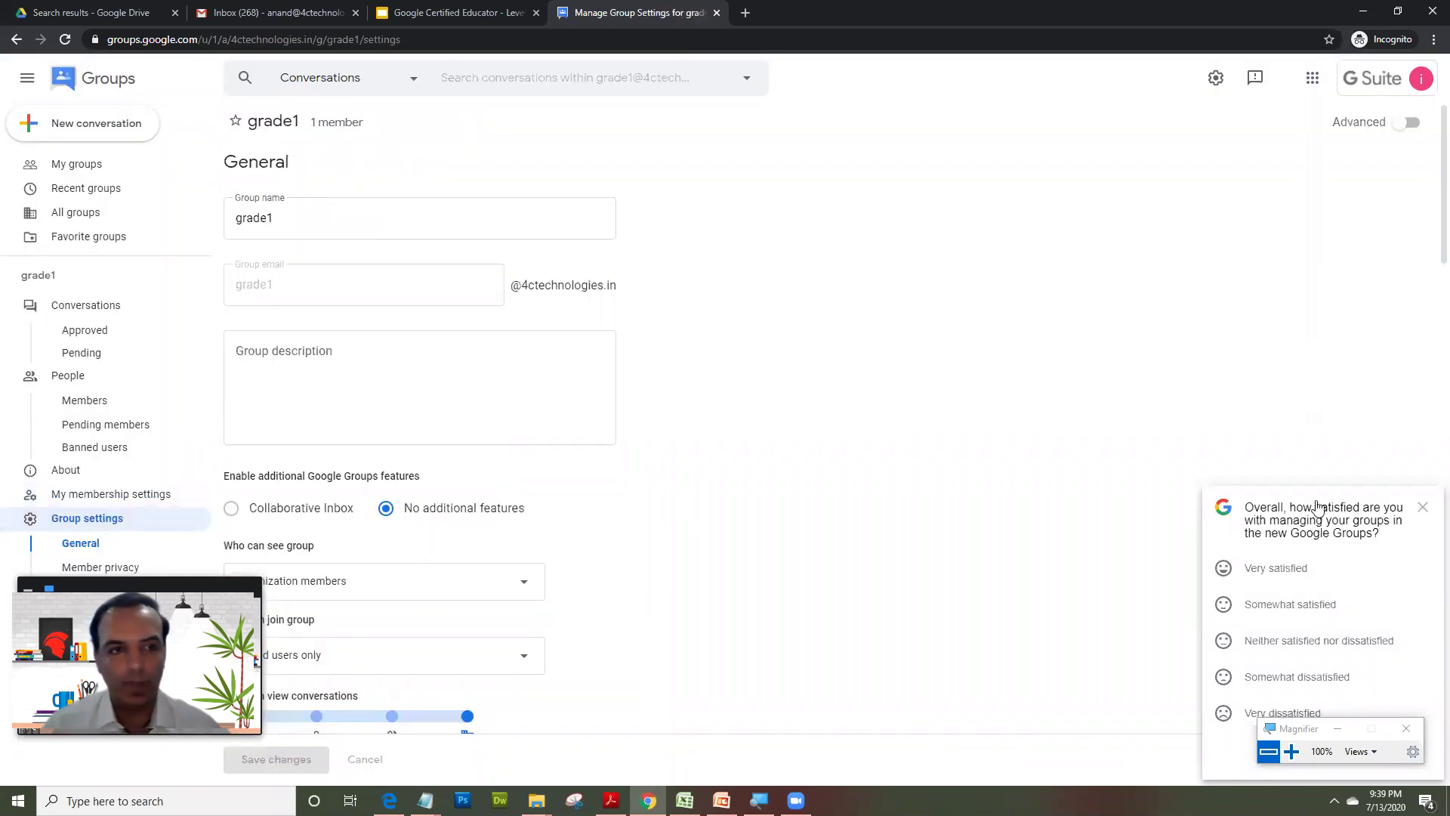
{"action": "left_click", "coordinate": [1423, 507]}
{"action": "scroll", "coordinate": [767, 404], "scroll_direction": "down", "scroll_amount": 2}
{"action": "scroll", "coordinate": [767, 404], "scroll_direction": "down", "scroll_amount": 1}
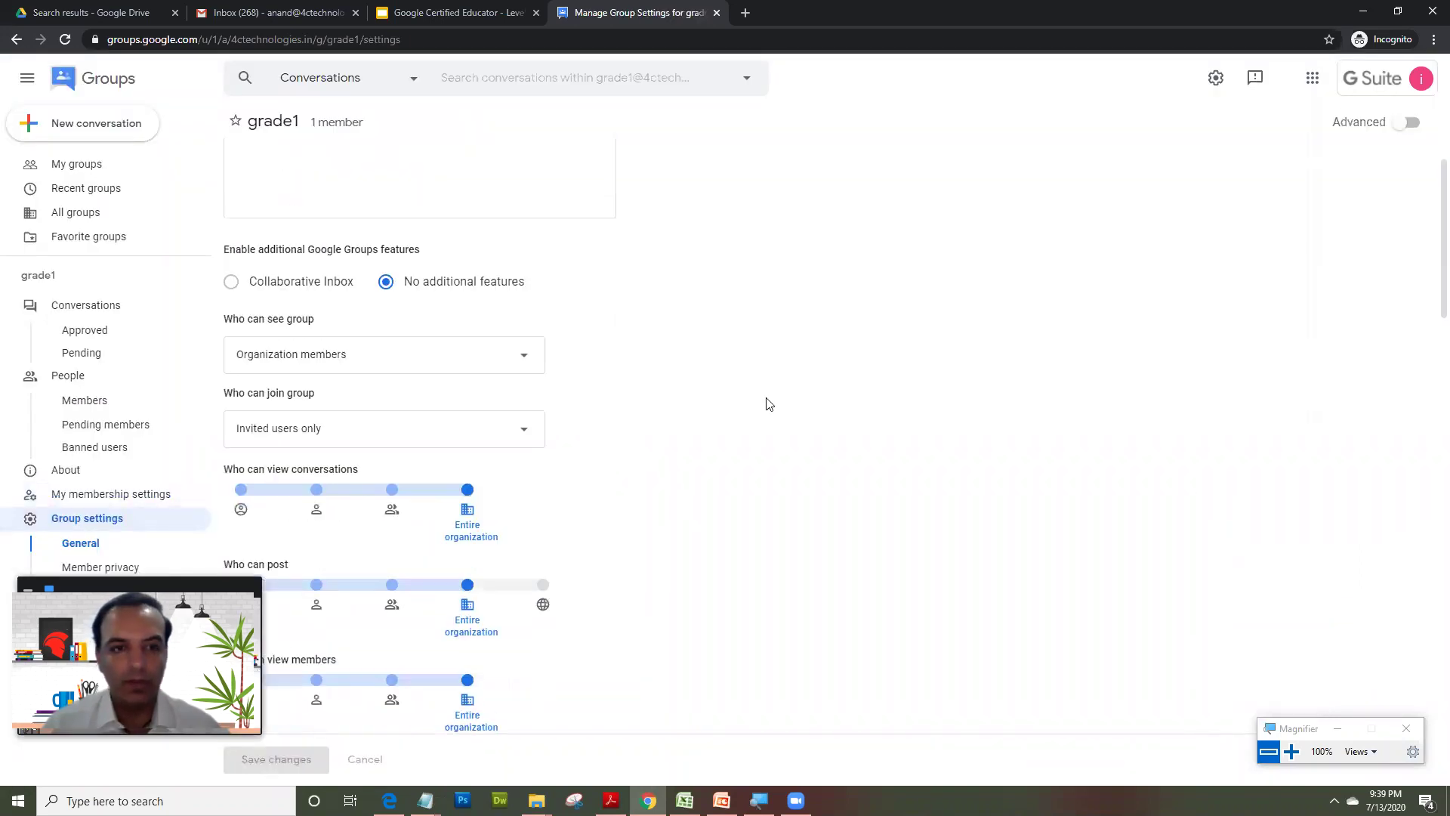
{"action": "scroll", "coordinate": [767, 404], "scroll_direction": "up", "scroll_amount": 3}
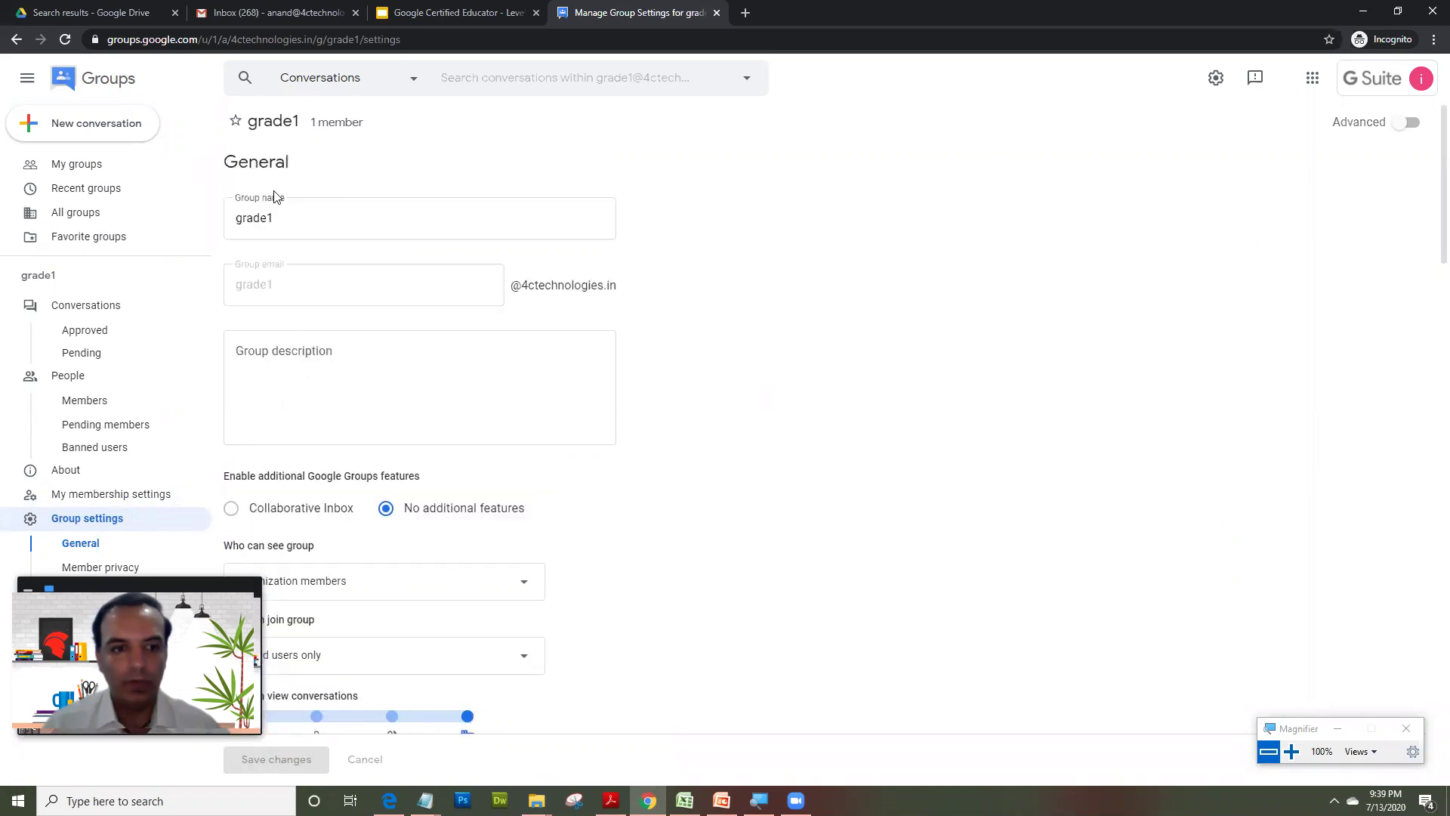
{"action": "scroll", "coordinate": [327, 279], "scroll_direction": "down", "scroll_amount": 3}
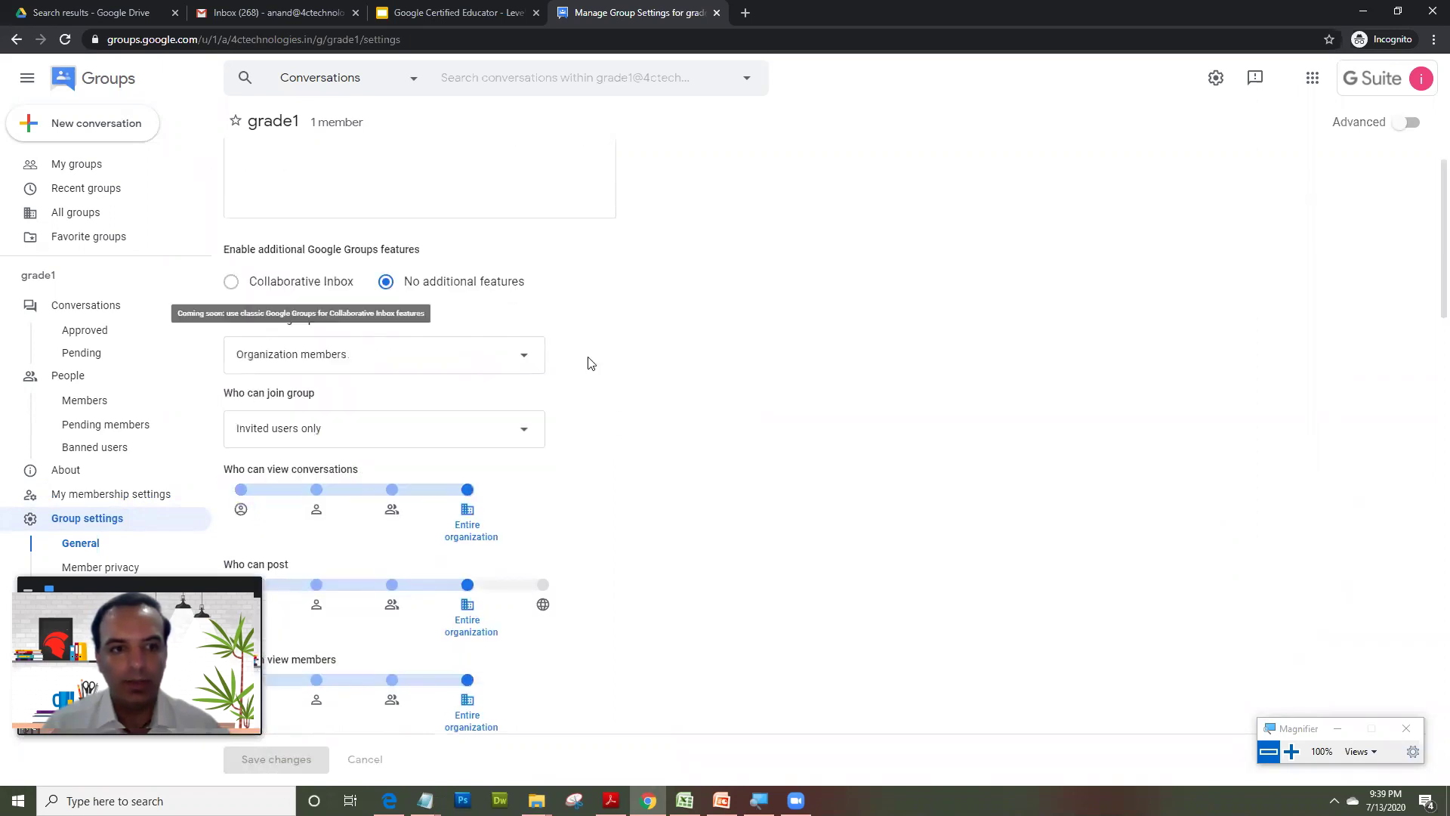
{"action": "scroll", "coordinate": [653, 330], "scroll_direction": "down", "scroll_amount": 1}
{"action": "scroll", "coordinate": [654, 328], "scroll_direction": "up", "scroll_amount": 2}
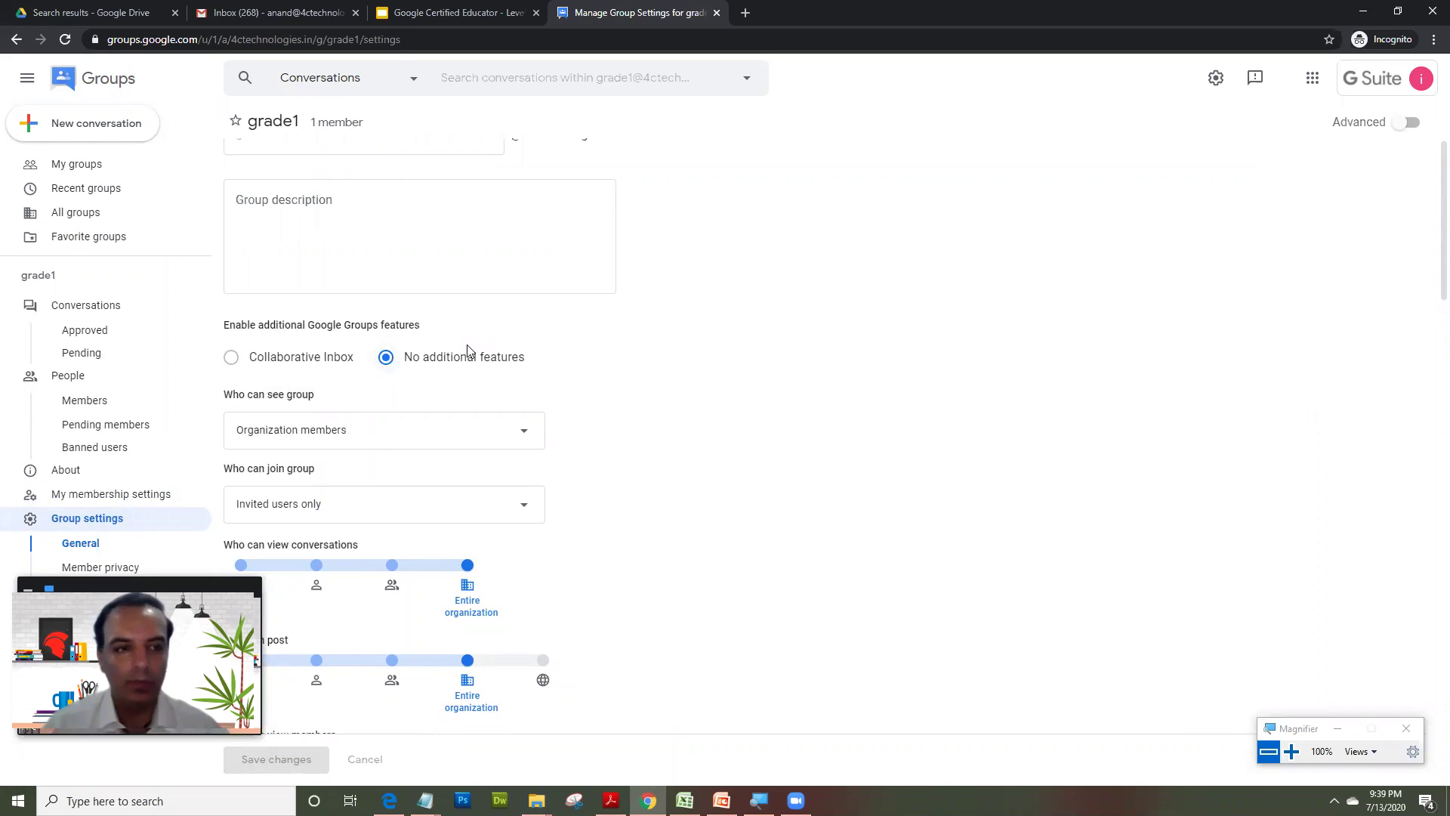
{"action": "scroll", "coordinate": [839, 451], "scroll_direction": "up", "scroll_amount": 2}
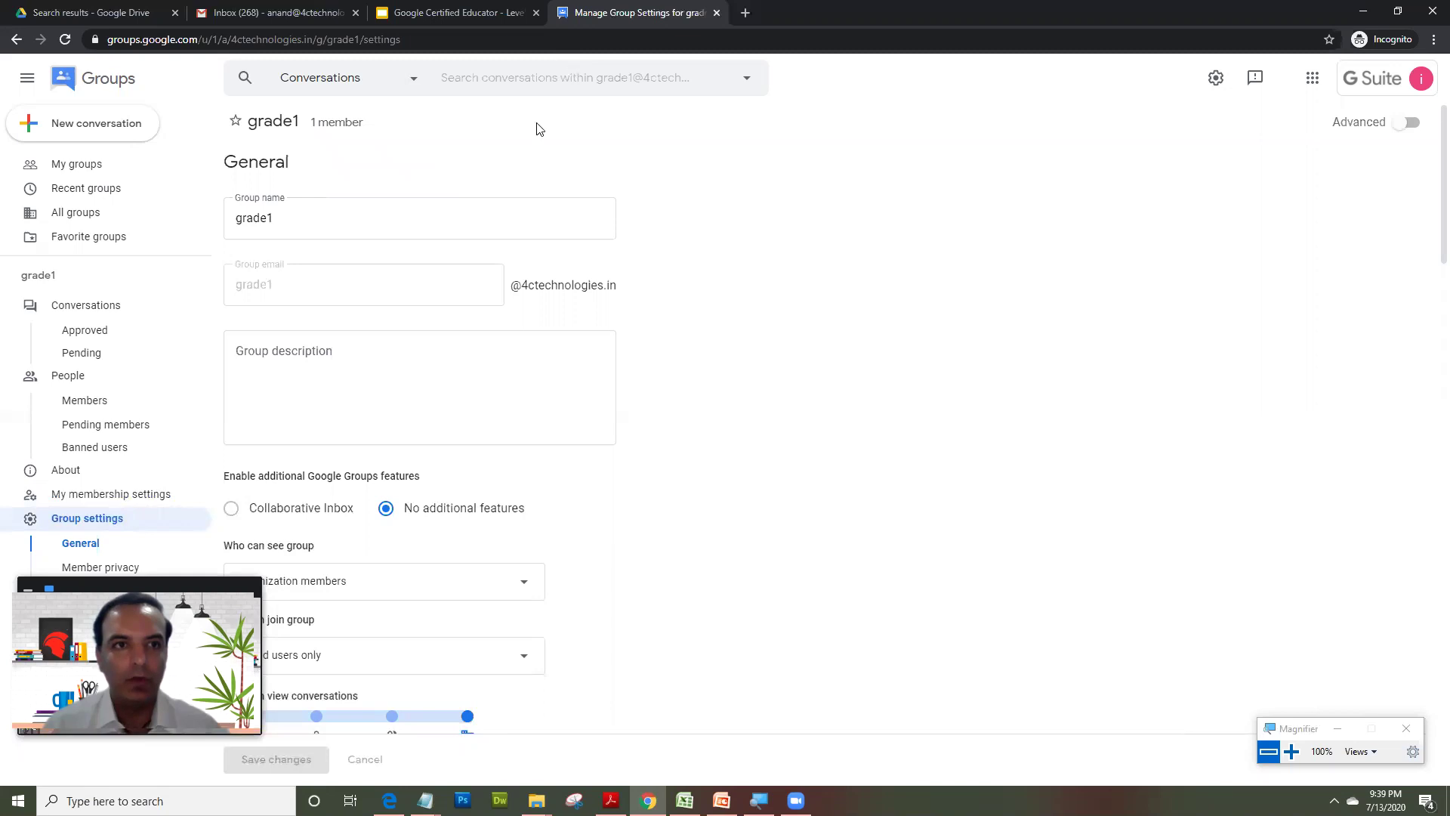
- In Gmail, compose a new message addressed to the grade1 group's address
{"action": "left_click", "coordinate": [257, 11]}
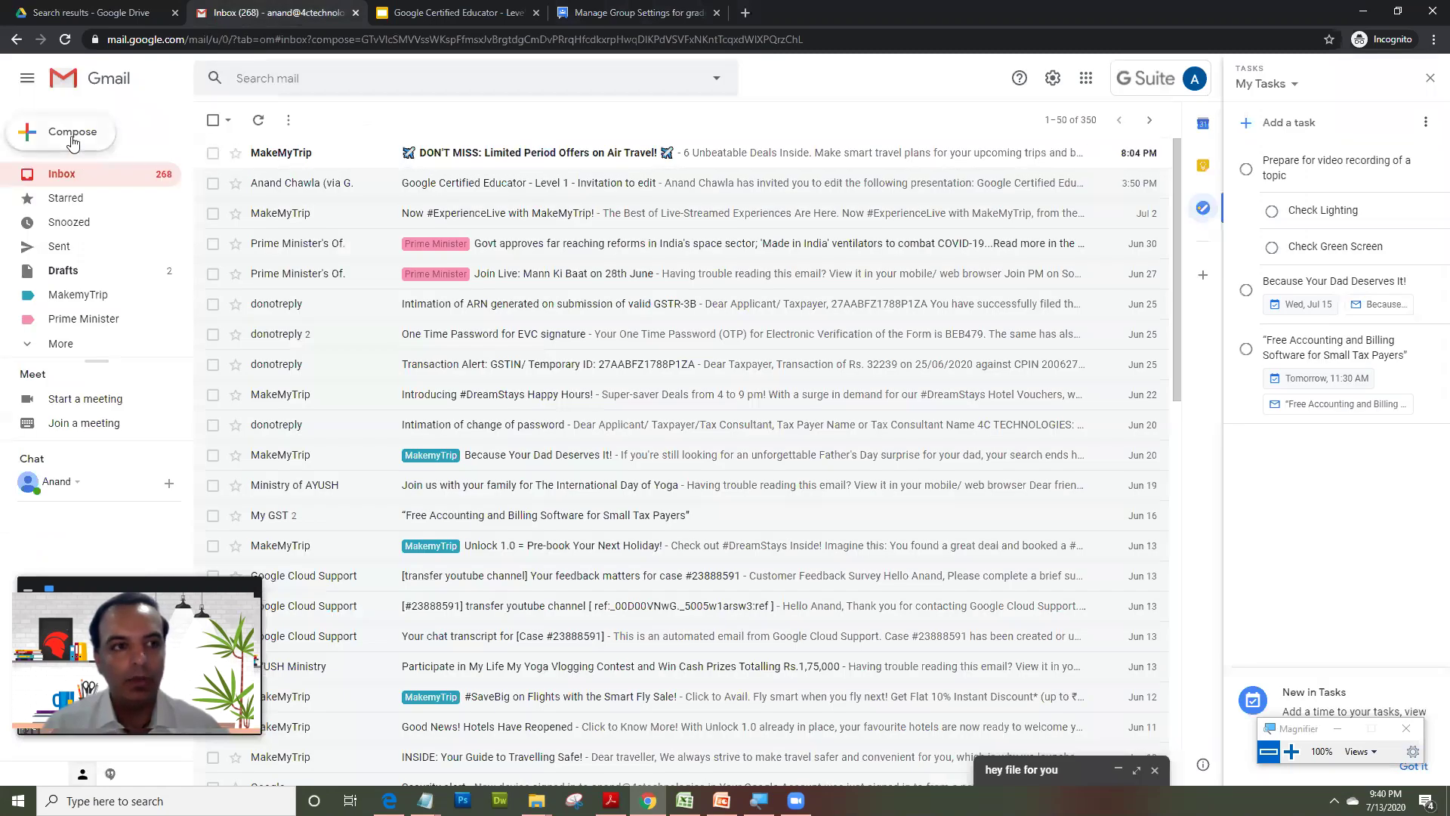
{"action": "left_click", "coordinate": [72, 136]}
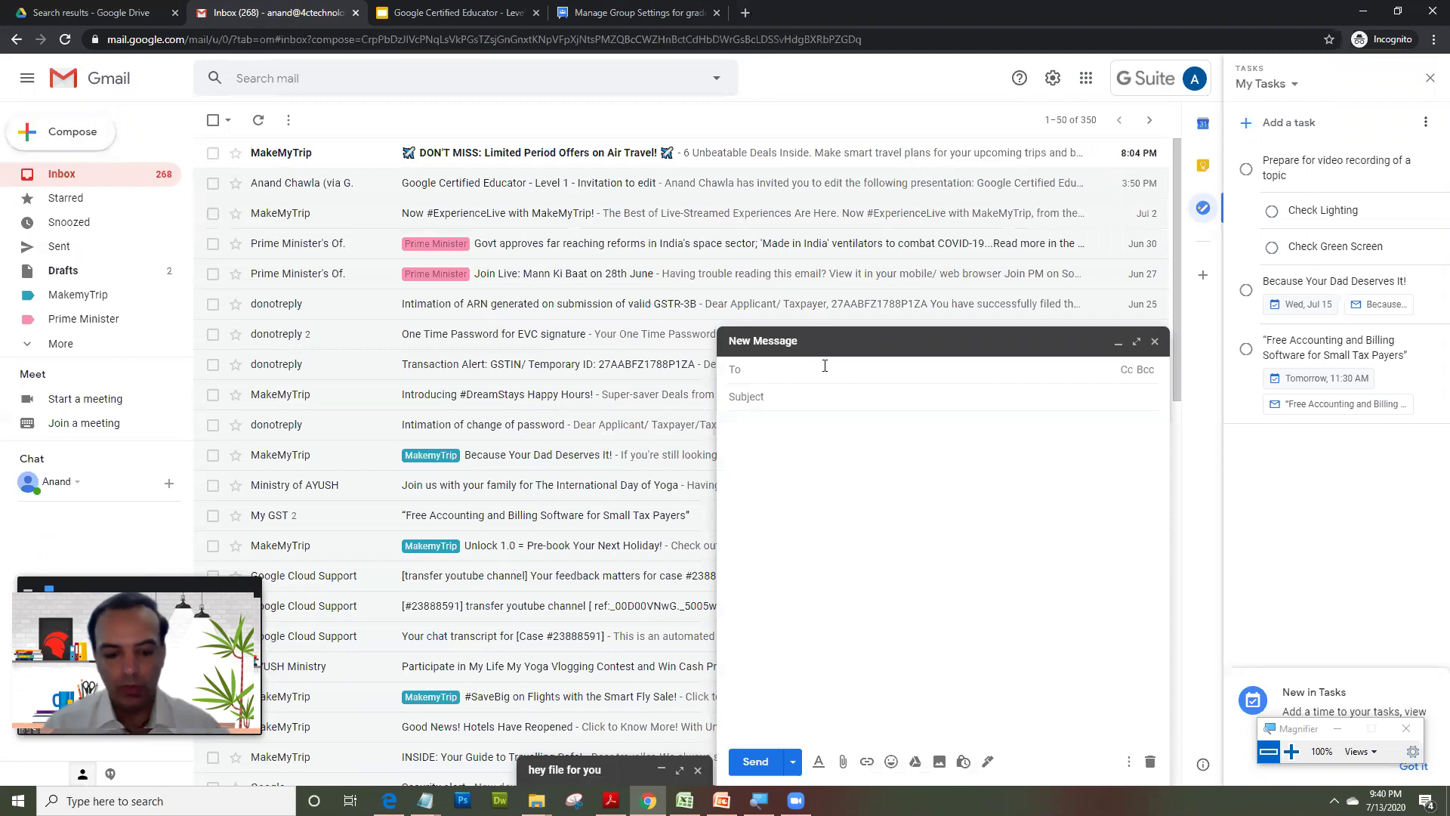
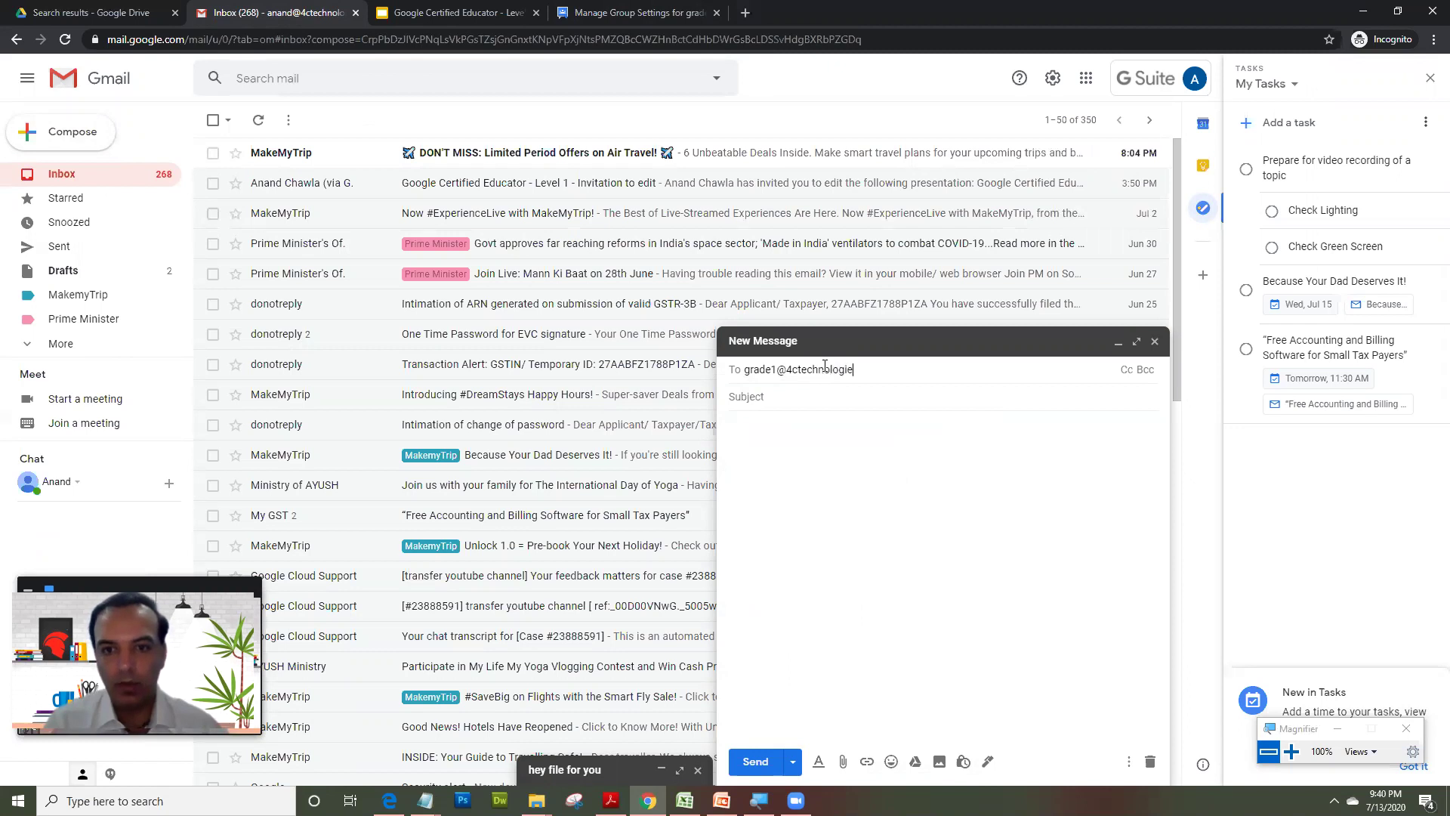
{"action": "key", "text": "Return"}
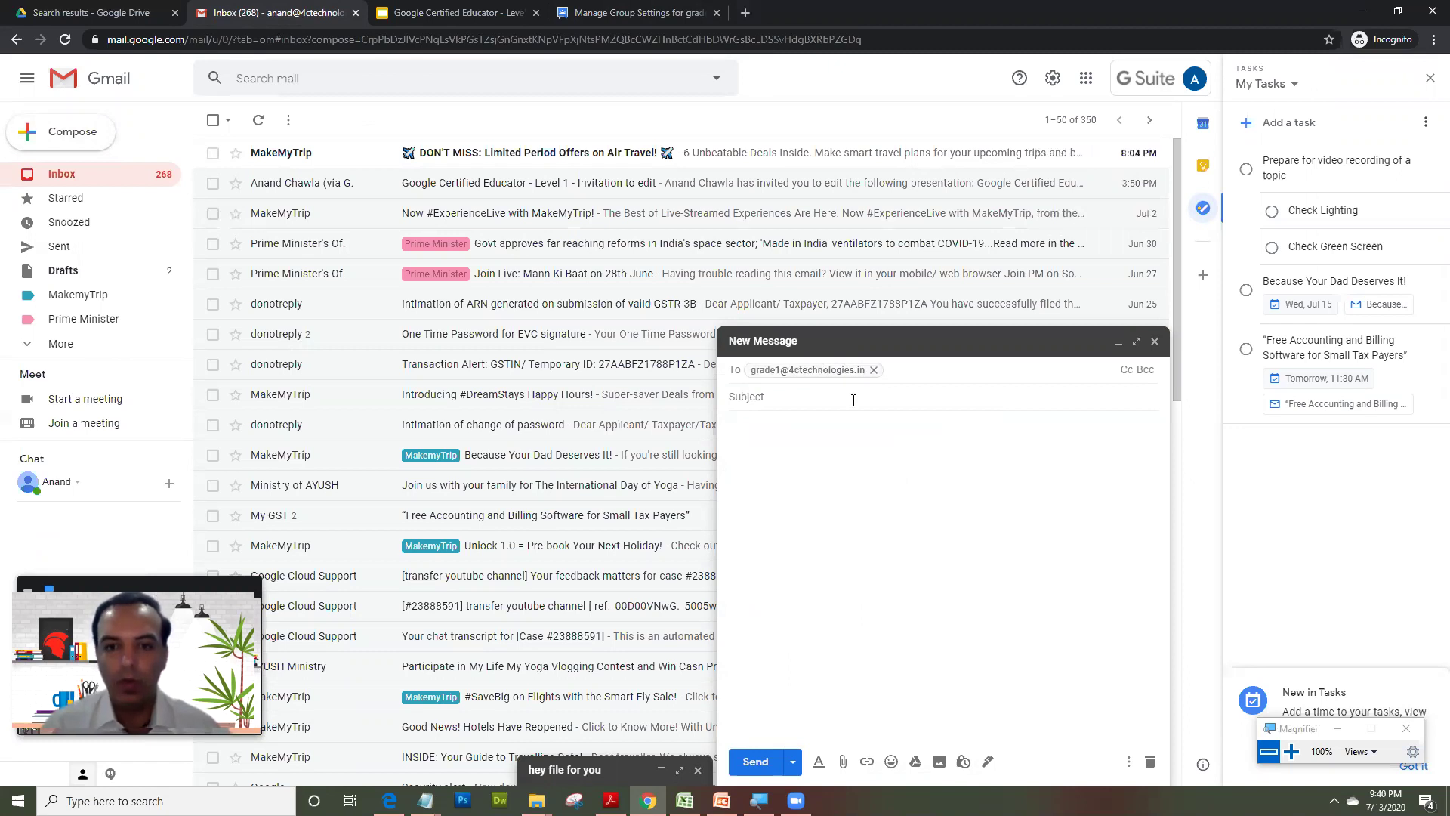
- Send it with subject 'Hi' and body 'Welcome back', dismissing the Smart Compose tip
{"action": "left_click", "coordinate": [852, 400]}
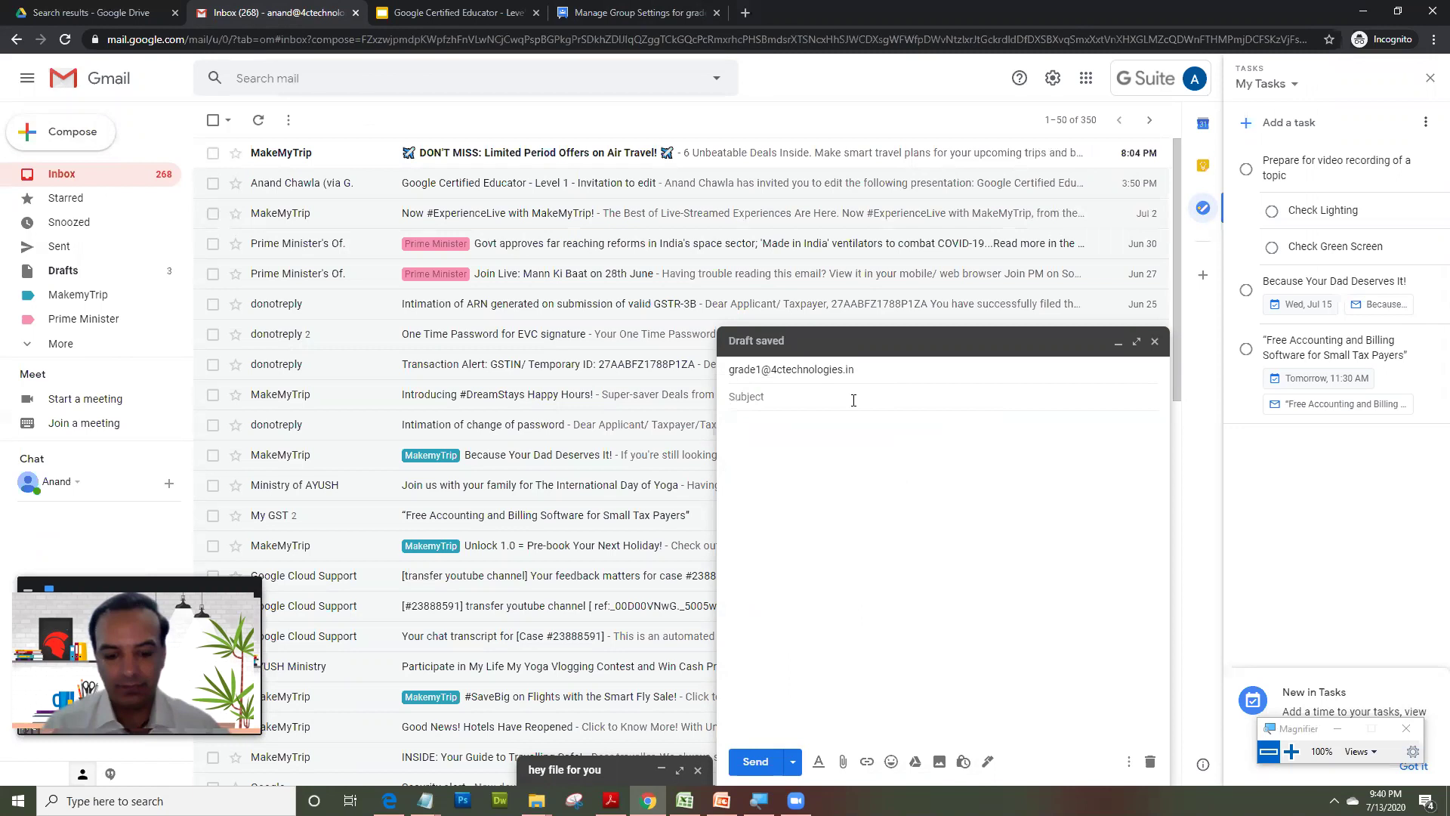
{"action": "type", "text": "Hi"}
{"action": "key", "text": "Tab"}
{"action": "type", "text": "Wel"}
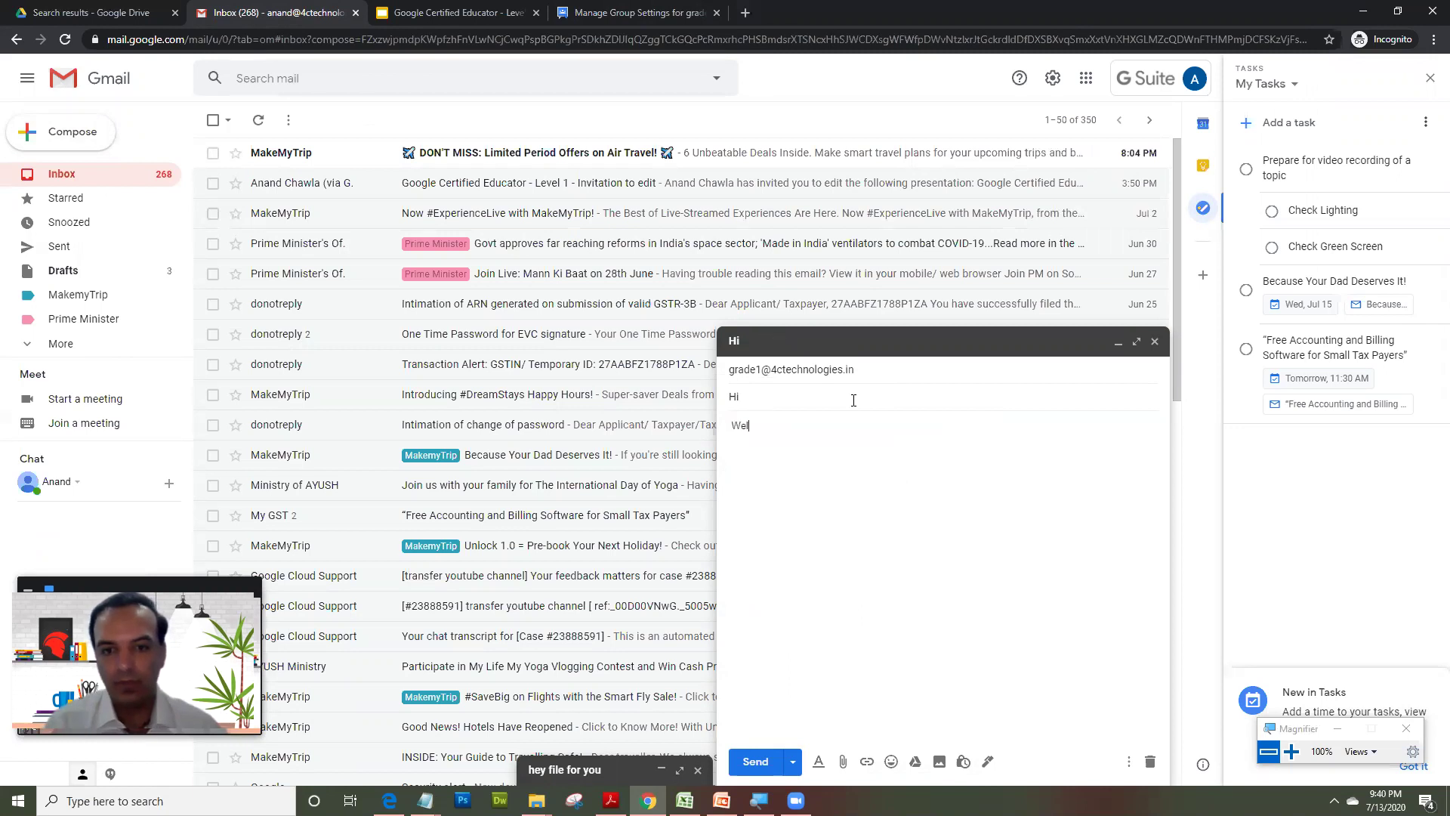
{"action": "type", "text": "come back"}
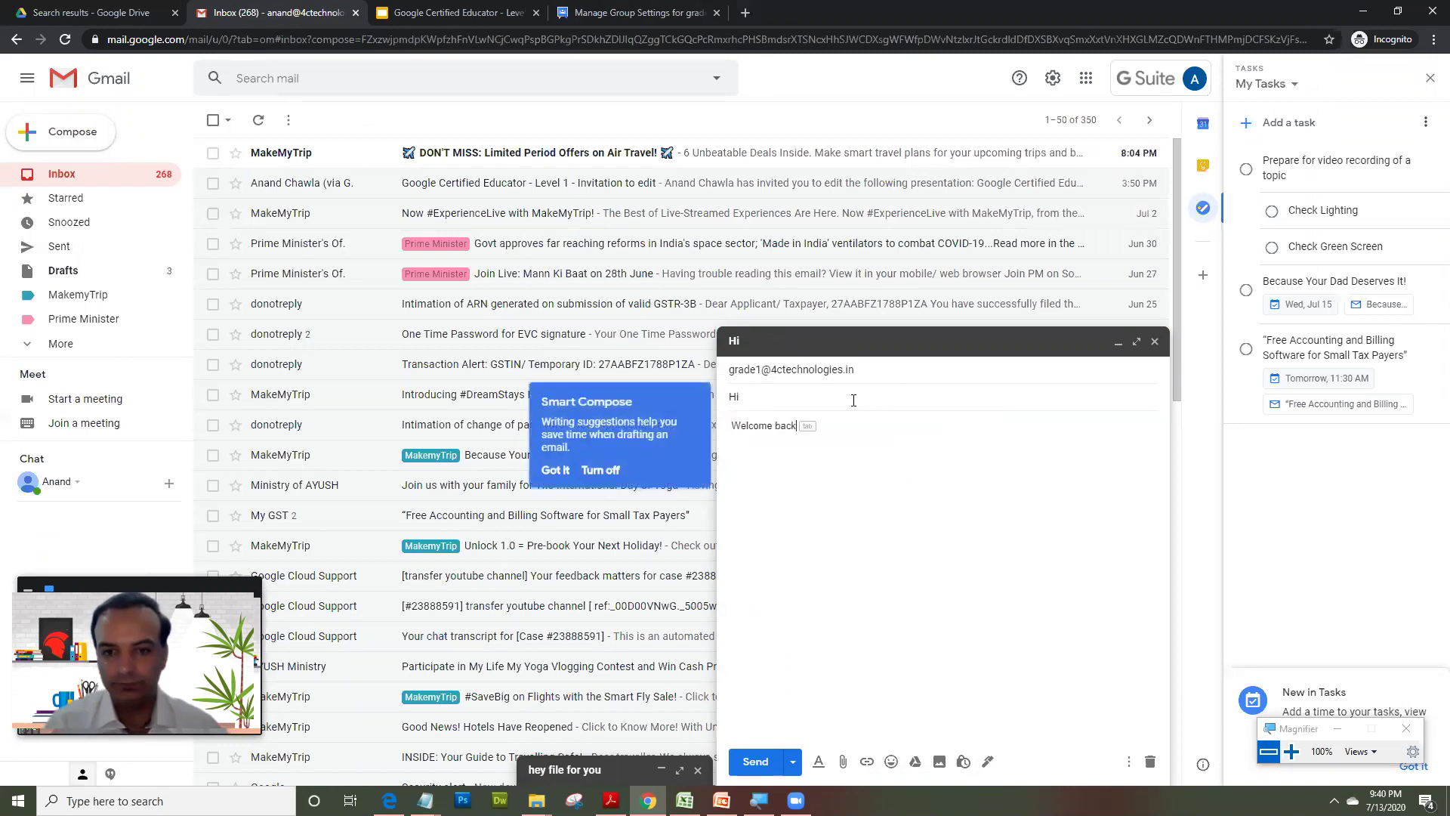
{"action": "left_click", "coordinate": [746, 369]}
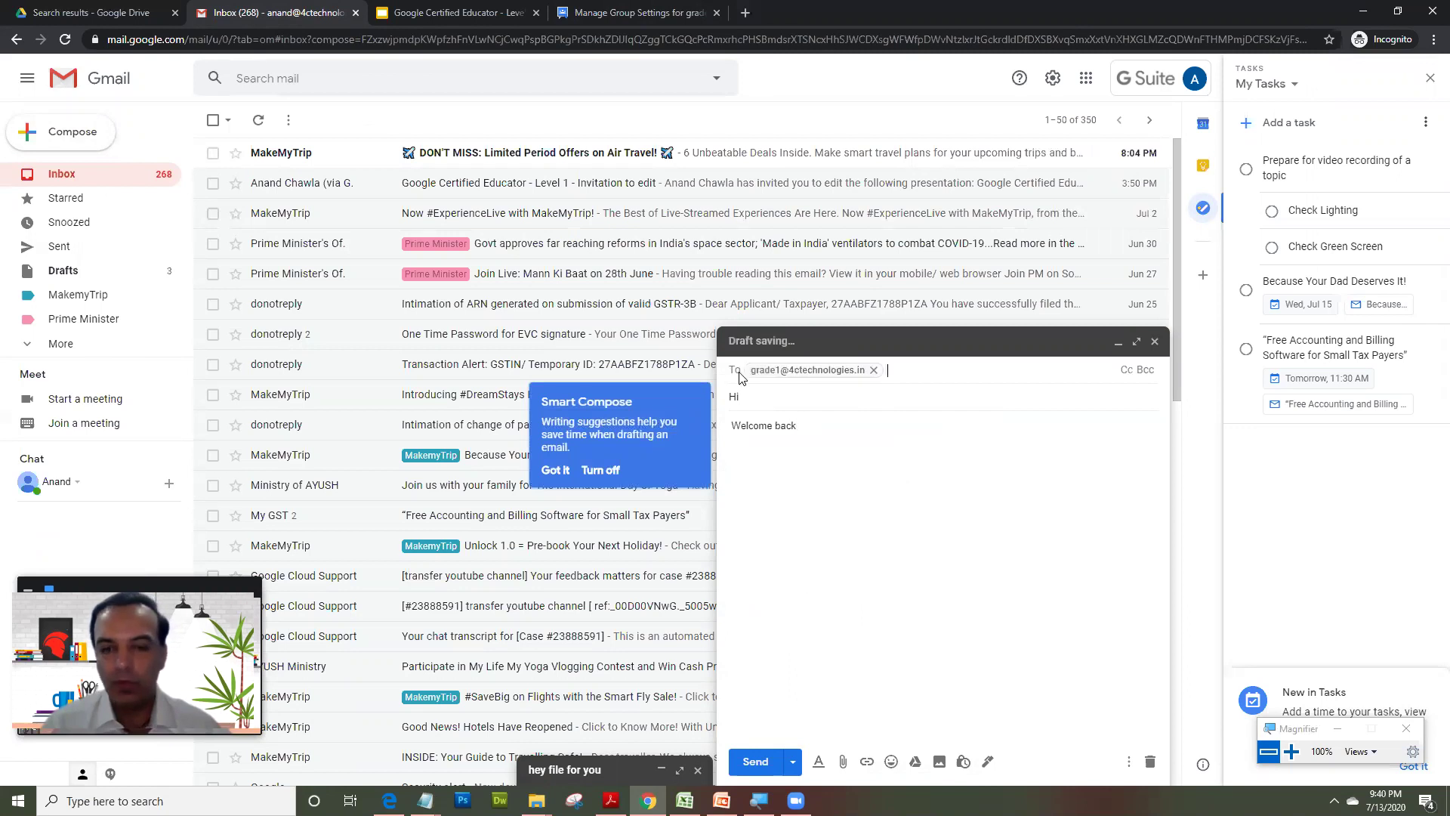
{"action": "left_click", "coordinate": [752, 763]}
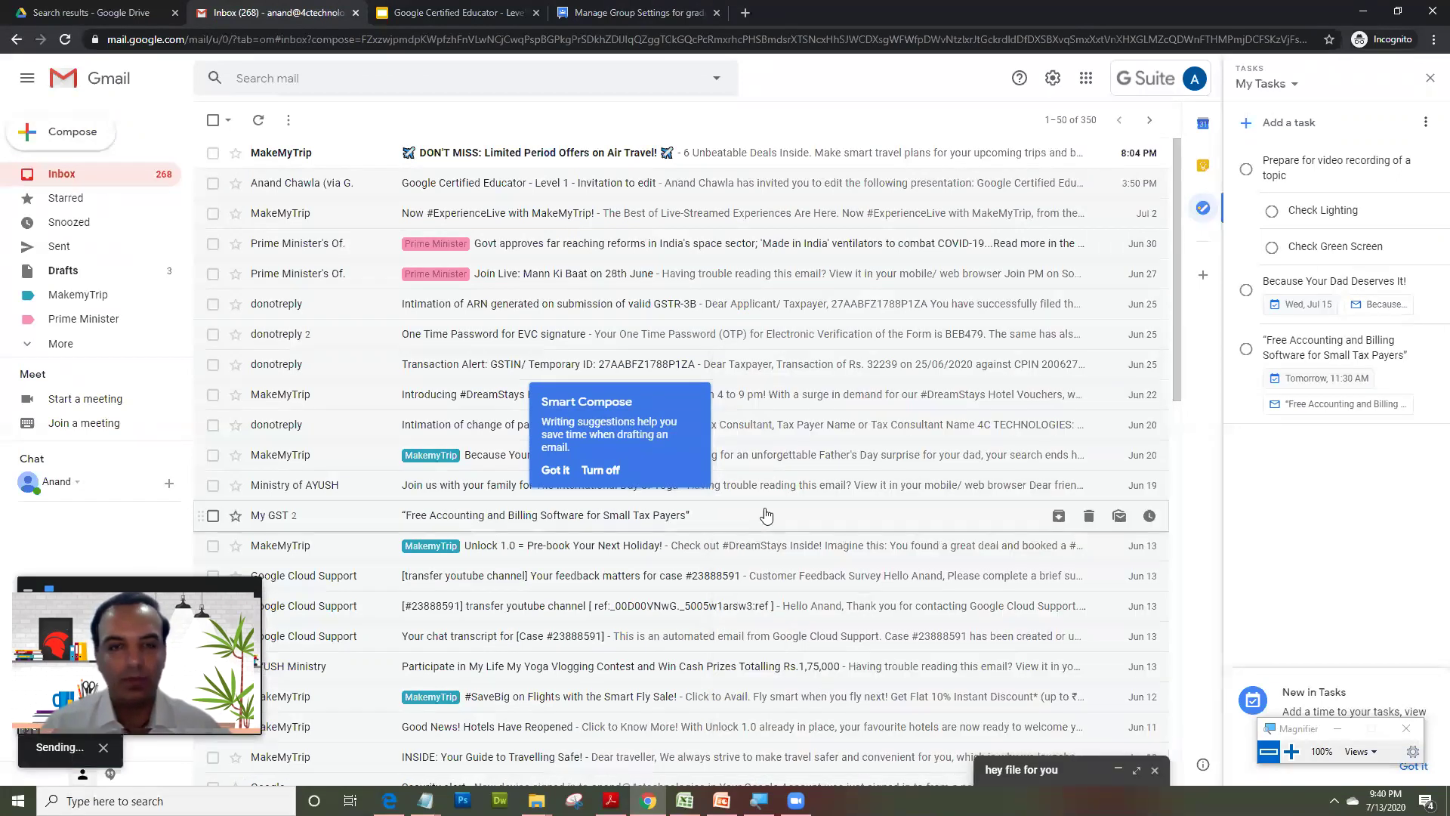
{"action": "left_click", "coordinate": [555, 470]}
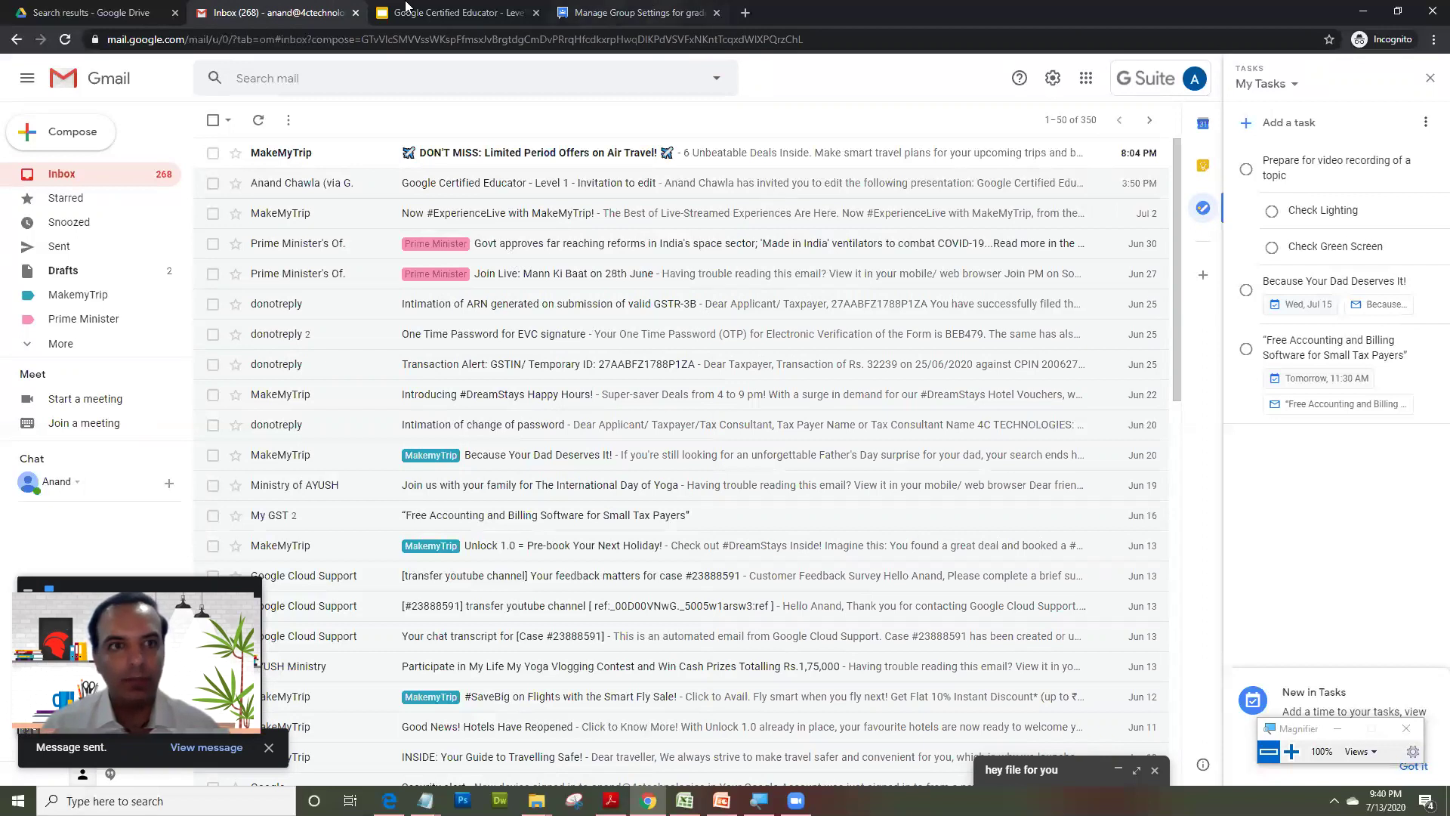
- Return to the Google Certified Educator presentation on the Module 2 - Groups slide
{"action": "left_click", "coordinate": [406, 9]}
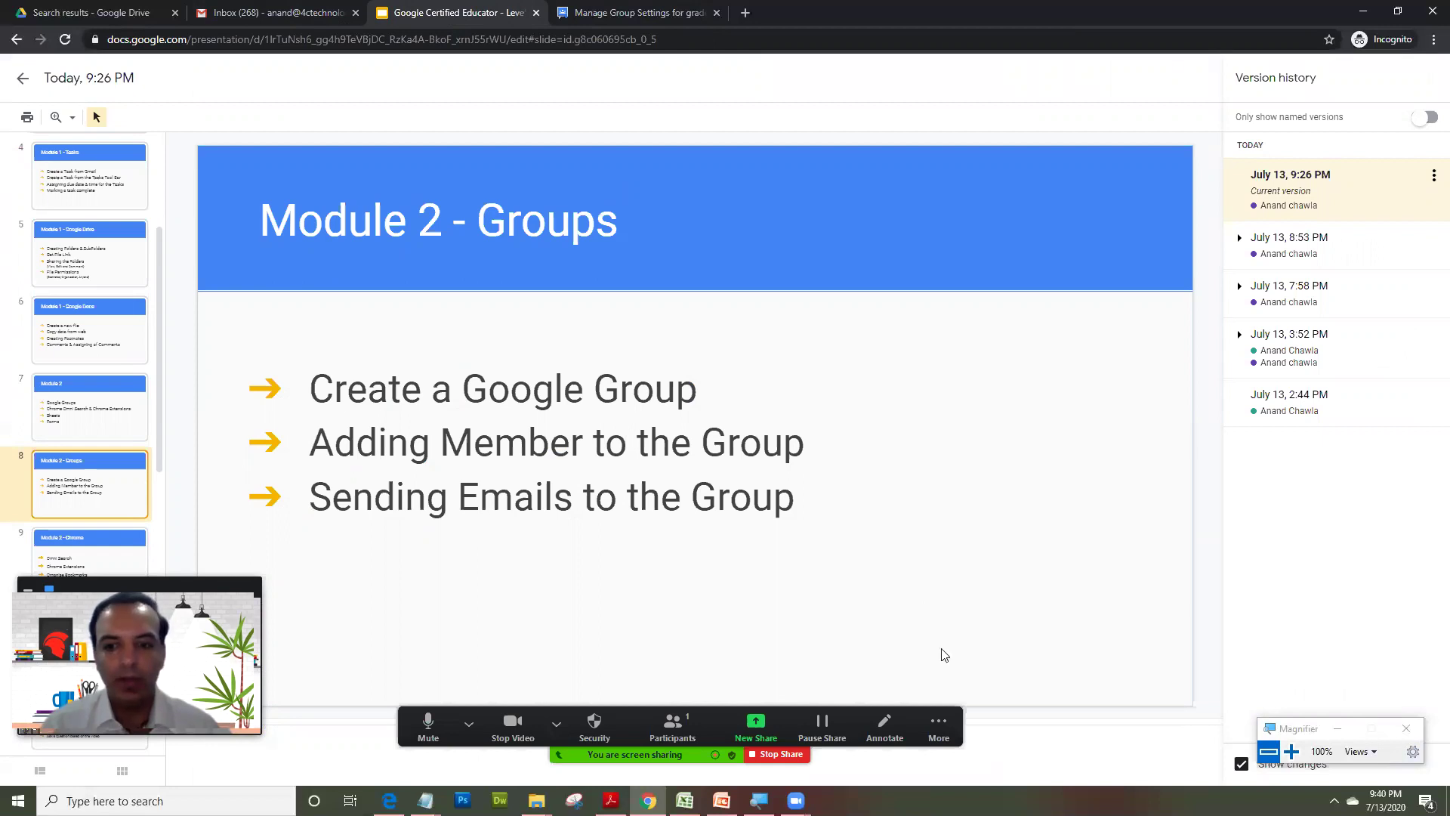
{"action": "left_click", "coordinate": [939, 726]}
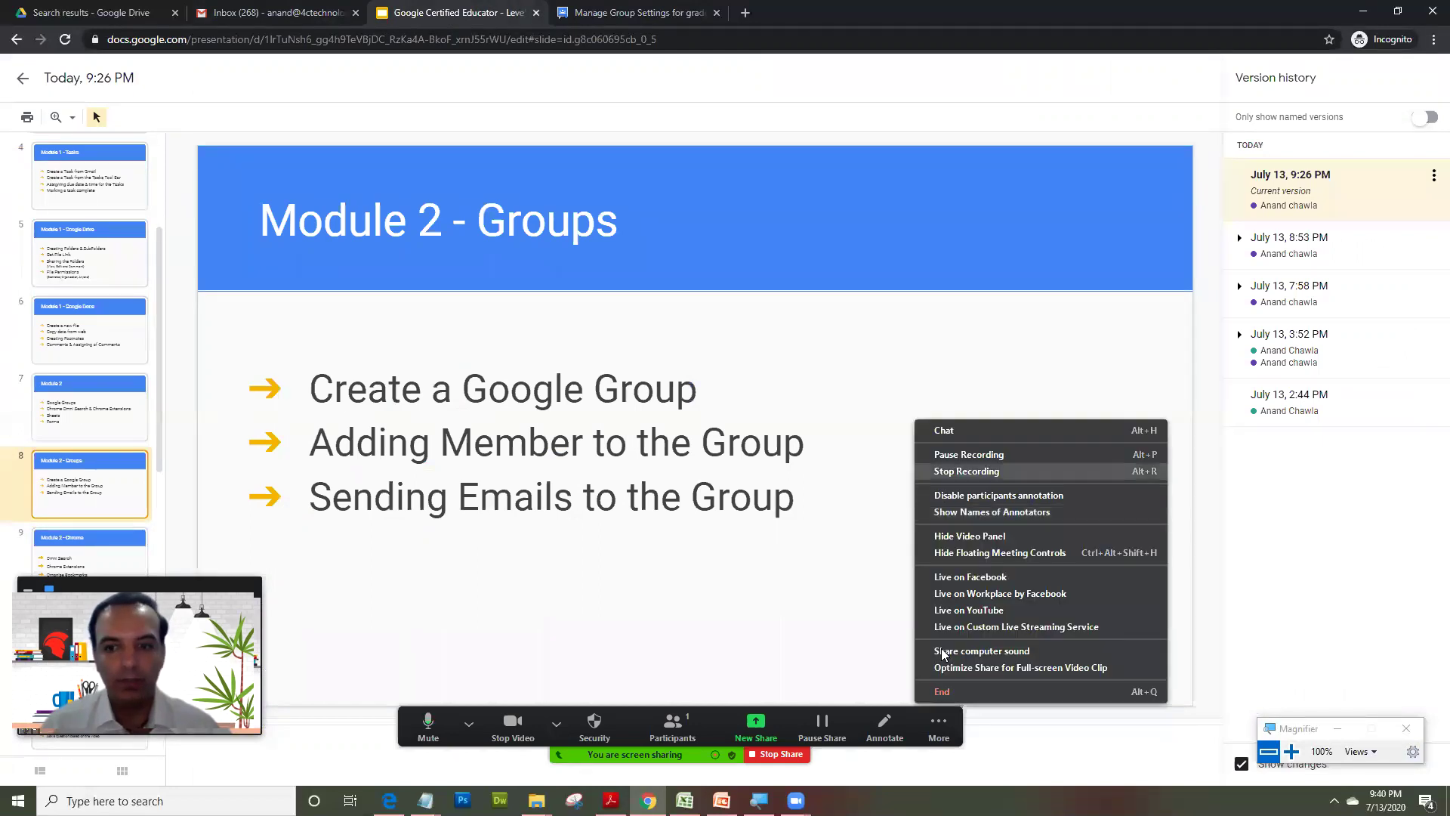